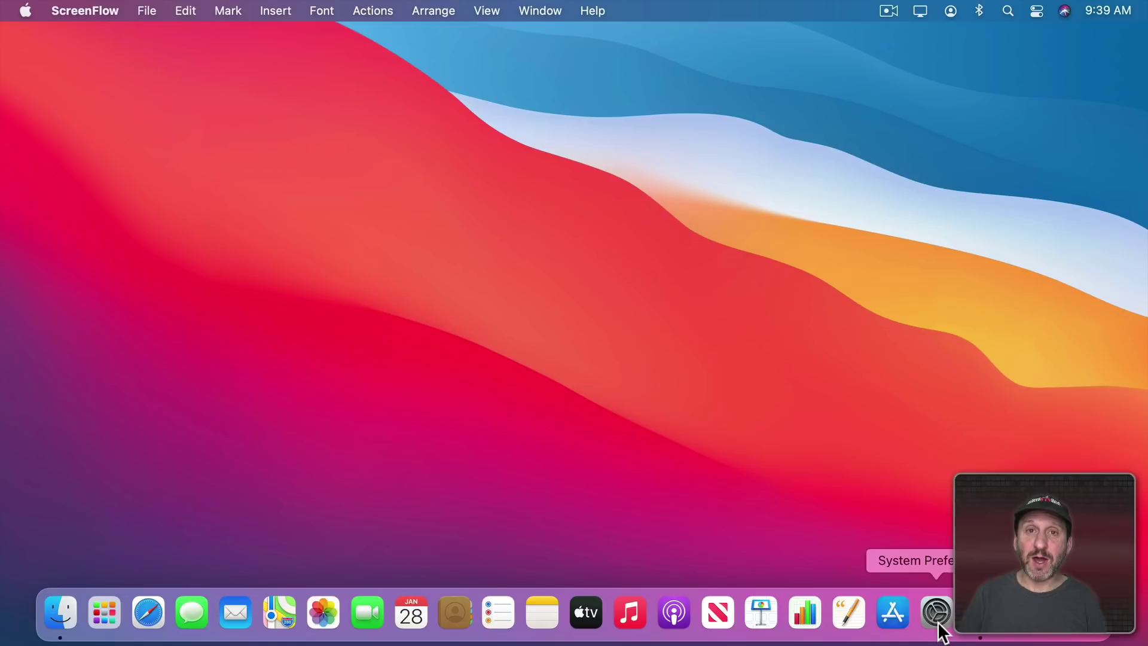
Launch System Preferences from the Apple menu to show the full grid of panes
click(25, 10)
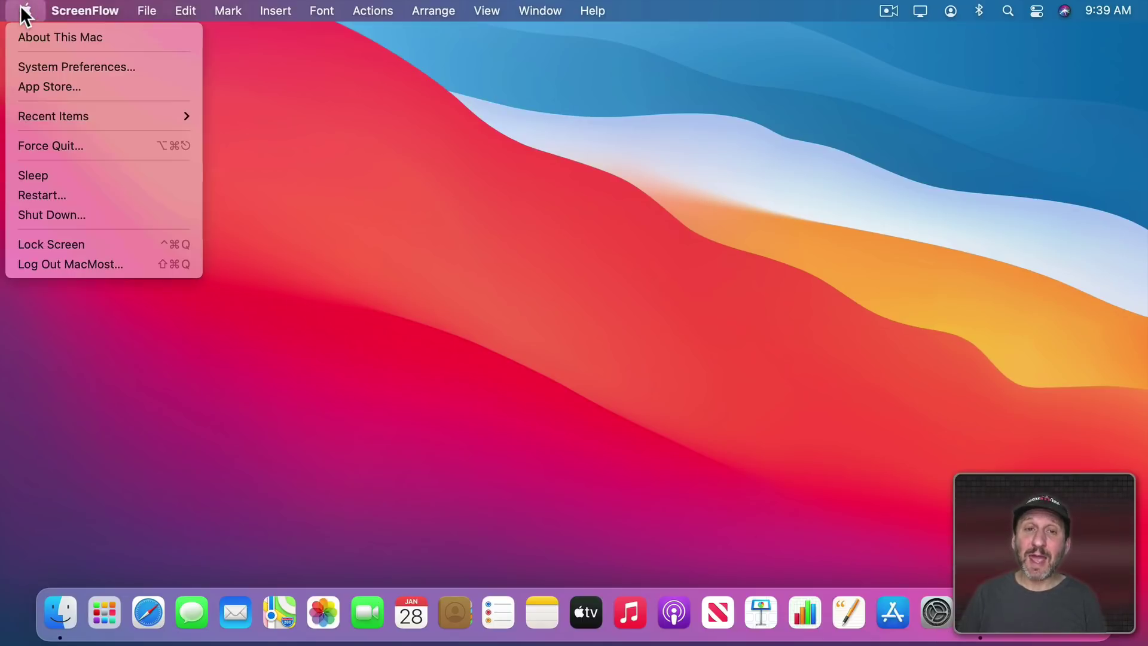
click(47, 66)
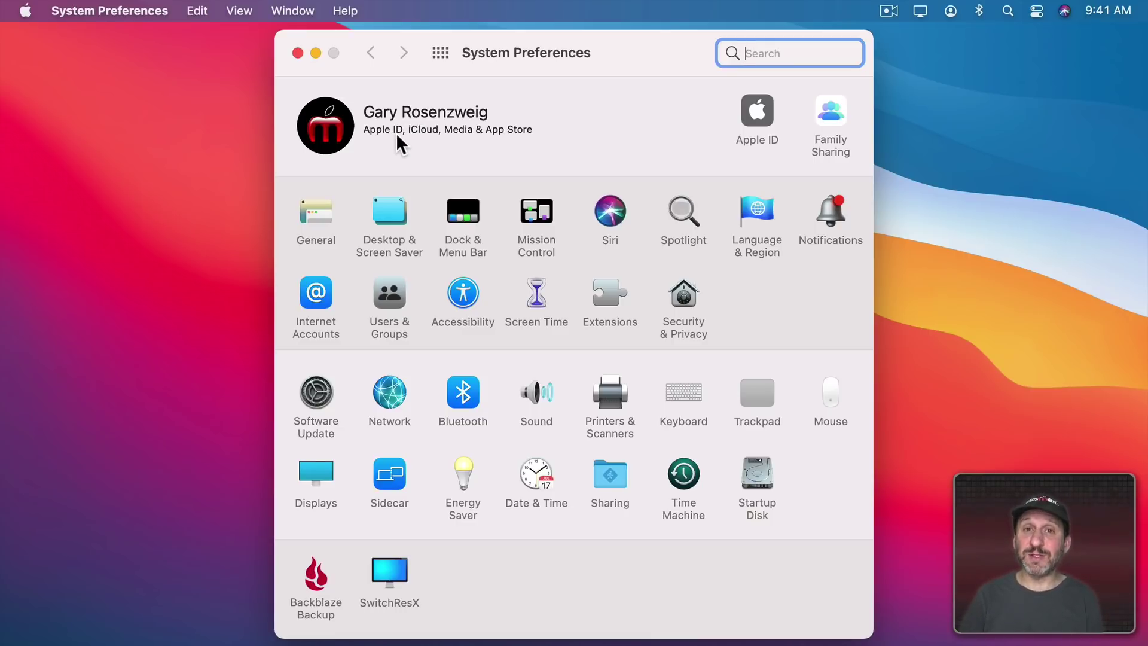
Review the Apple ID pane's iCloud app list, then return to the all-panes grid
click(762, 110)
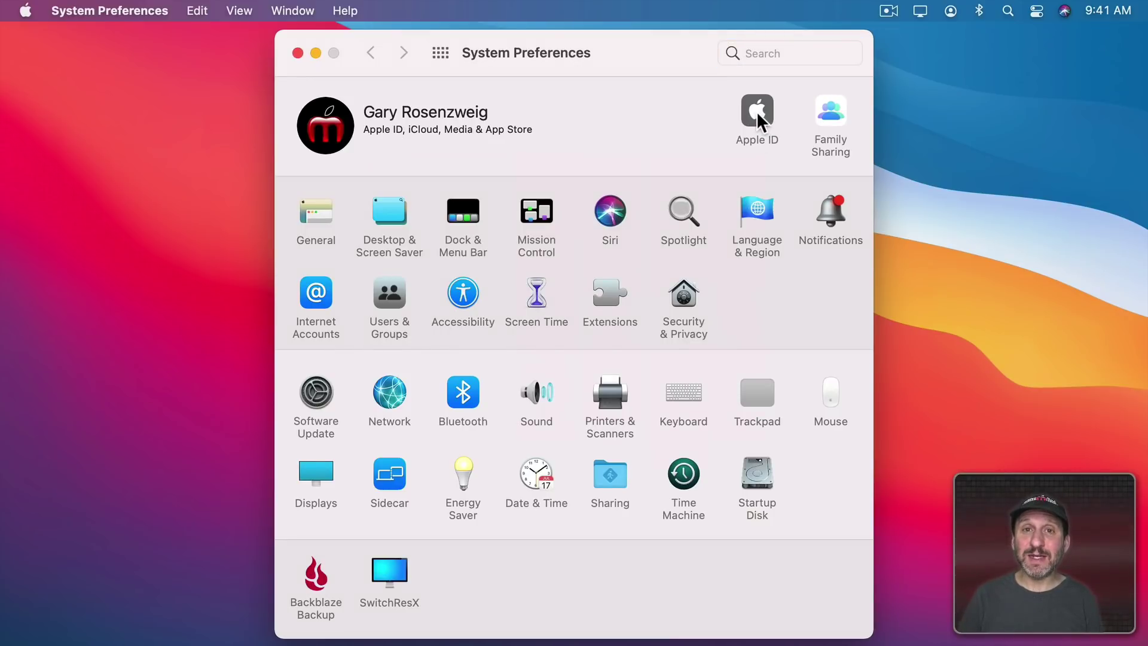
click(762, 109)
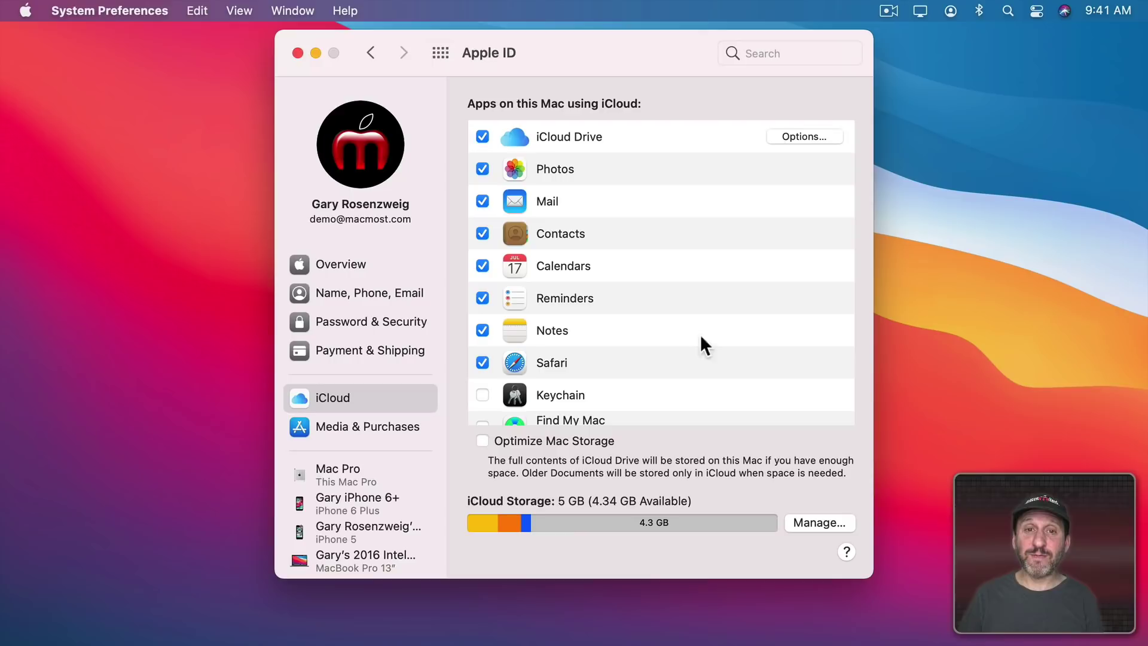
click(441, 52)
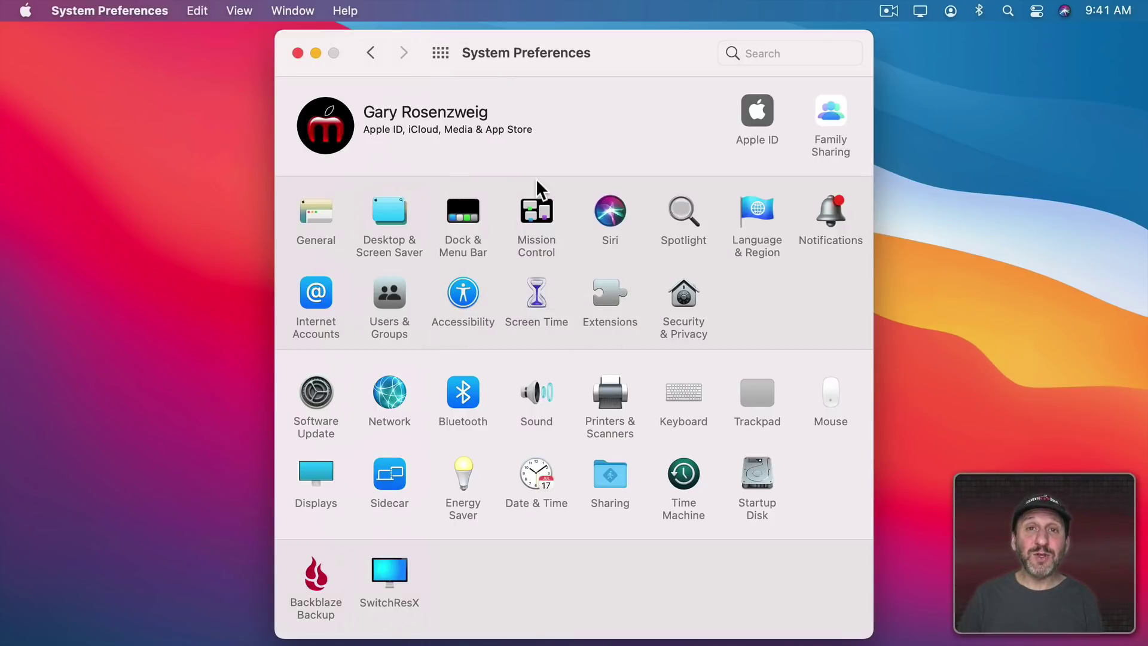
click(241, 11)
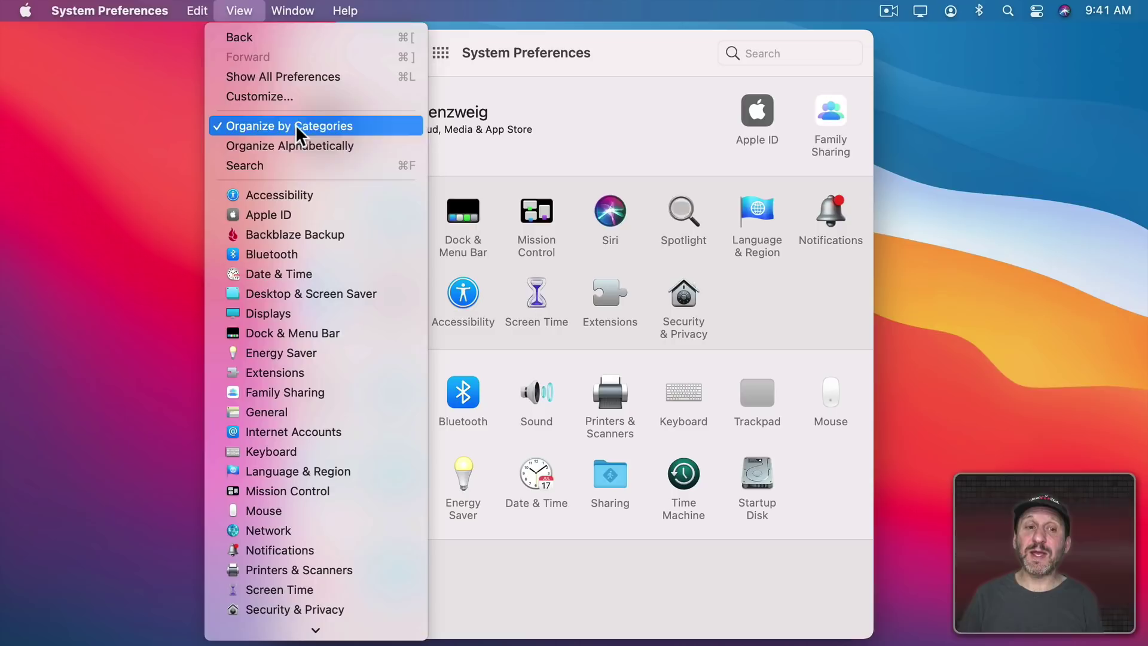
click(290, 146)
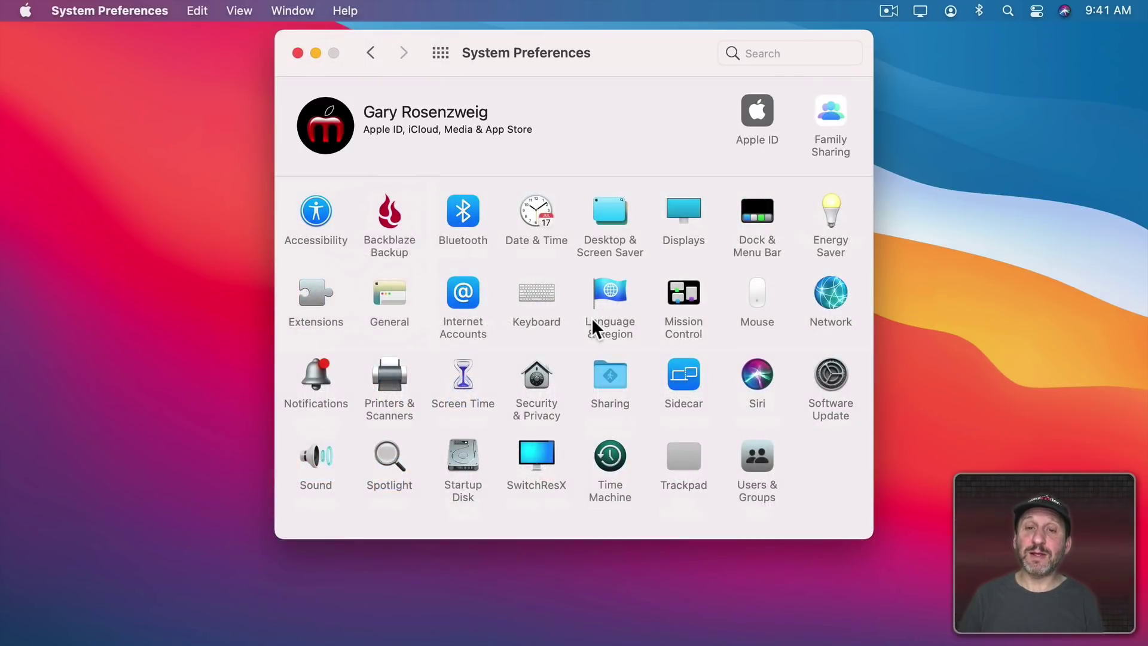
click(240, 11)
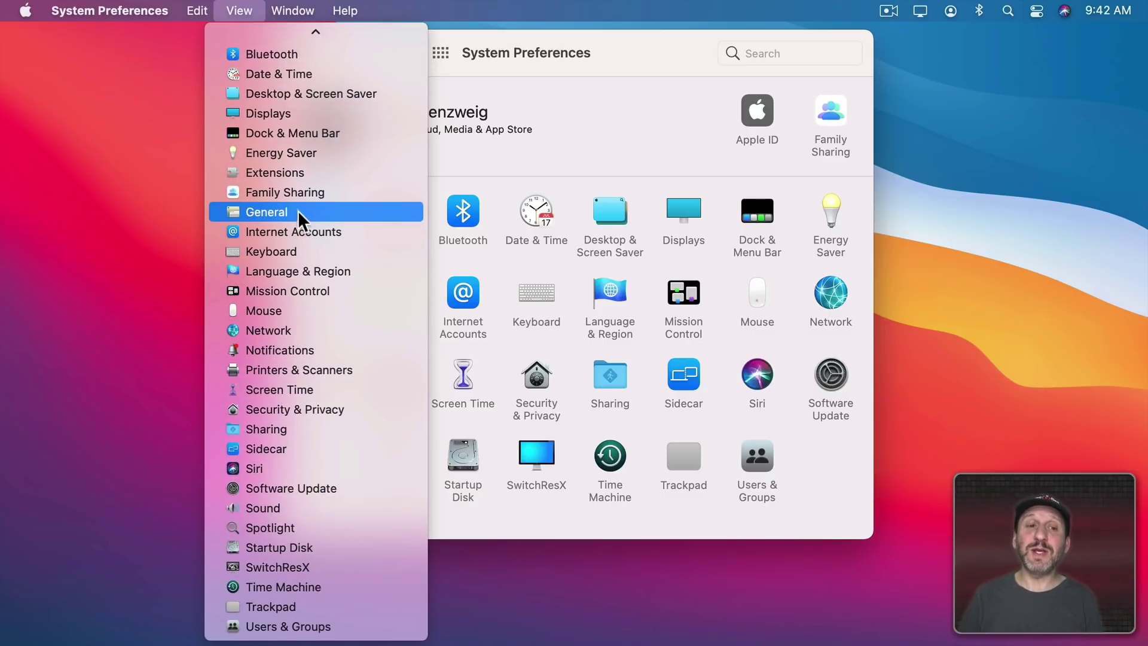
click(292, 132)
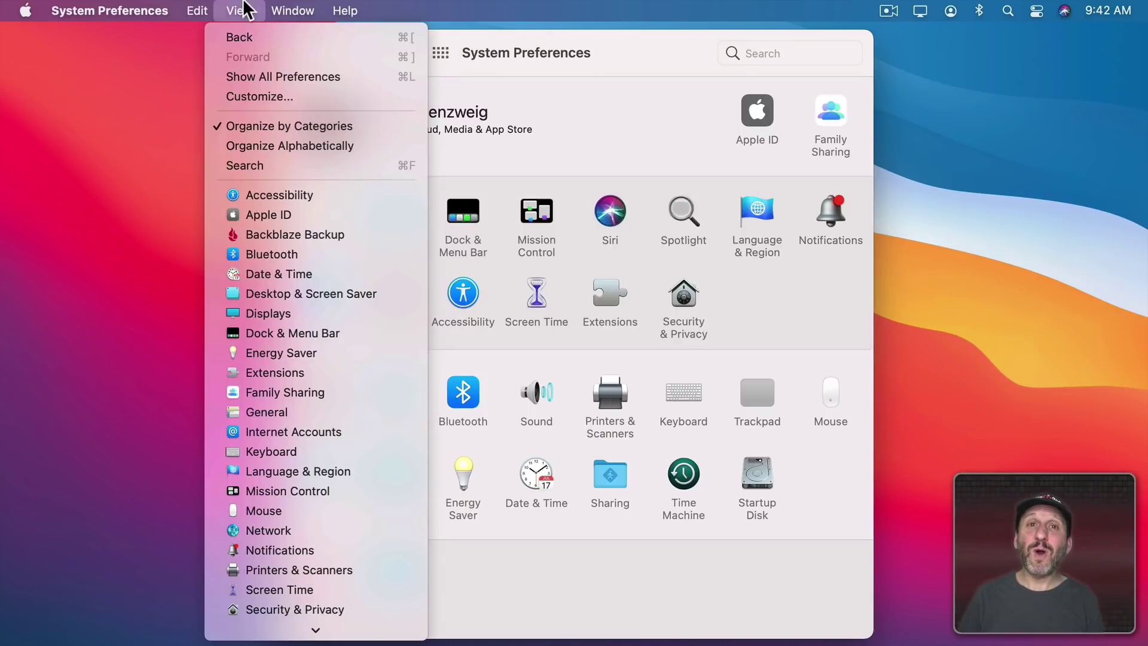
click(254, 94)
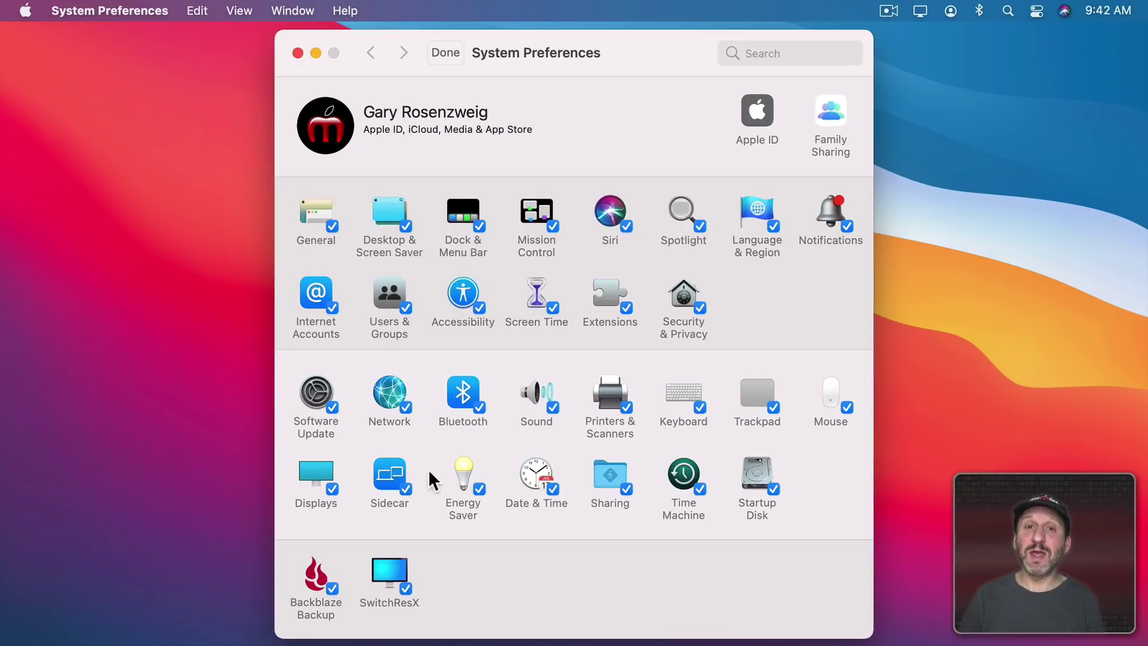
click(554, 309)
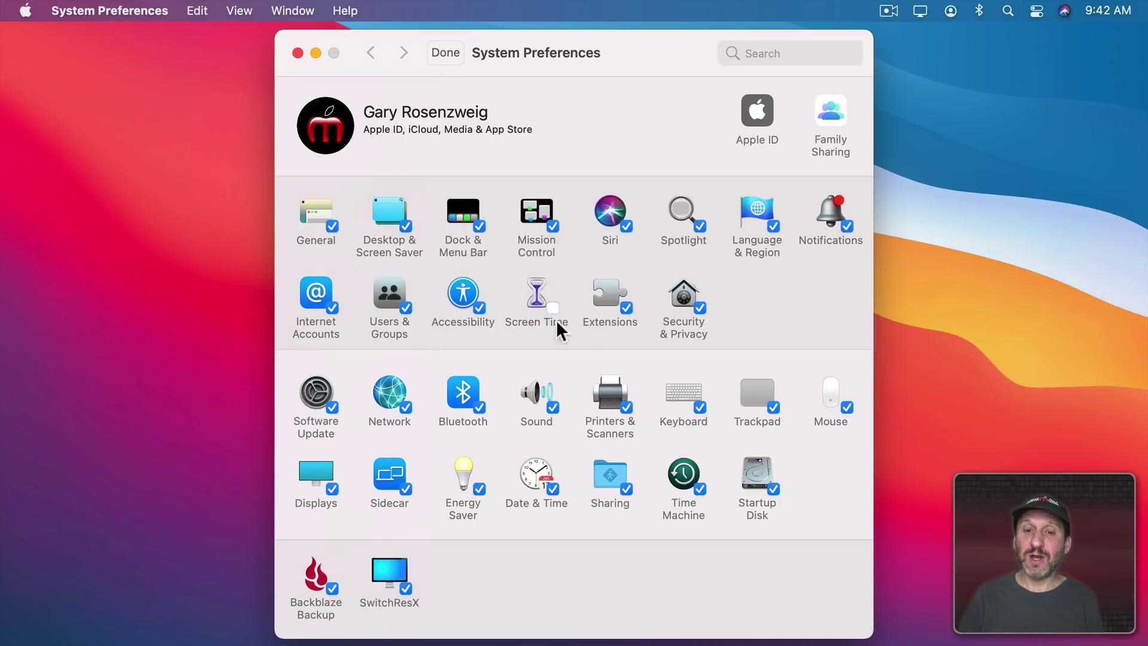
click(445, 55)
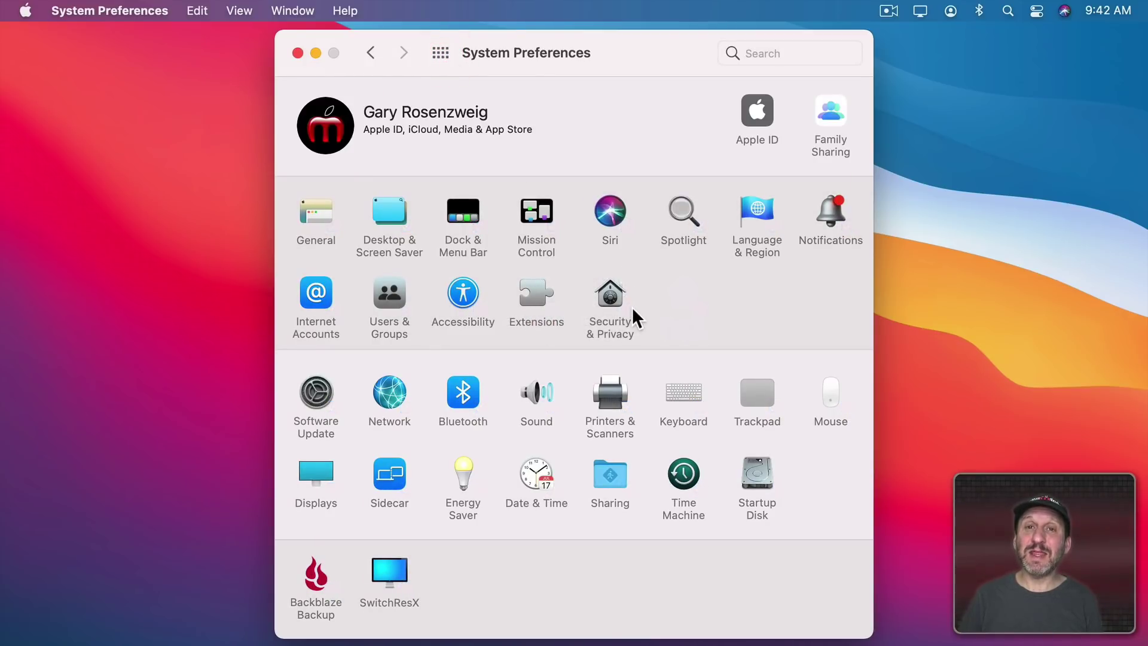
click(240, 11)
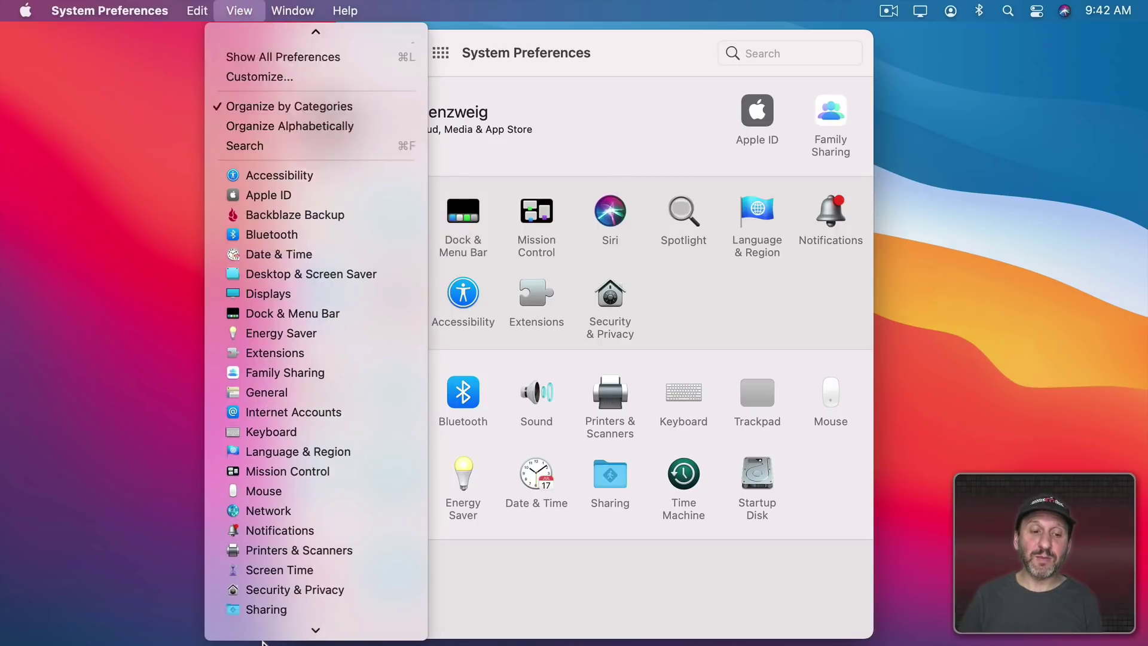
click(291, 510)
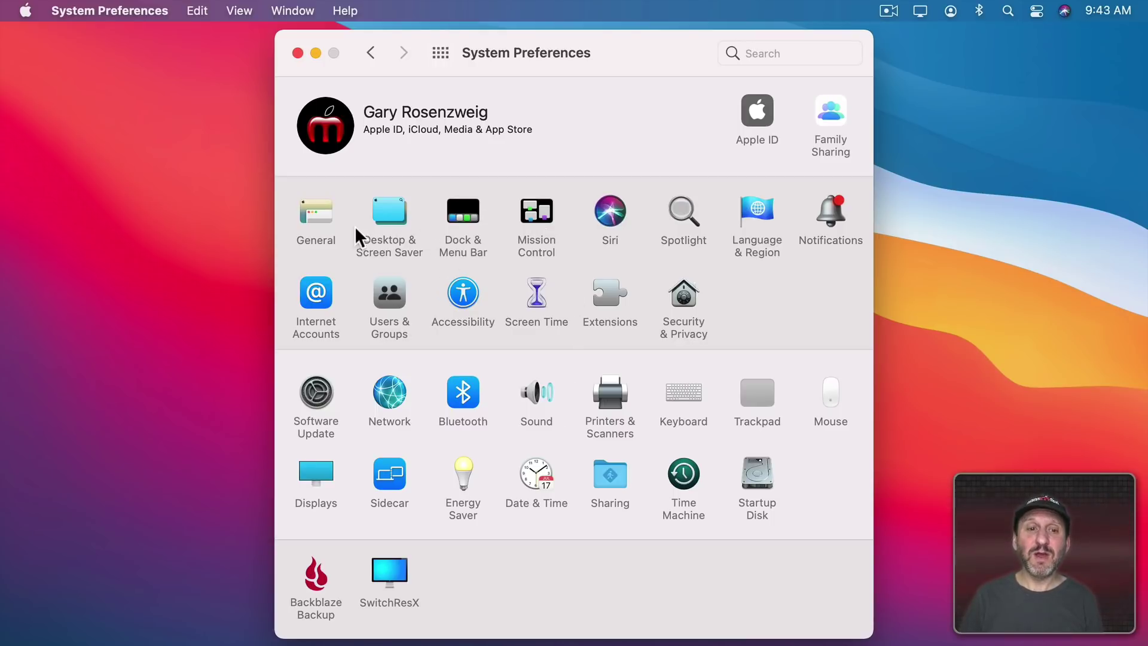
Visit General, then search 'default web' to reach the default web browser setting
click(327, 216)
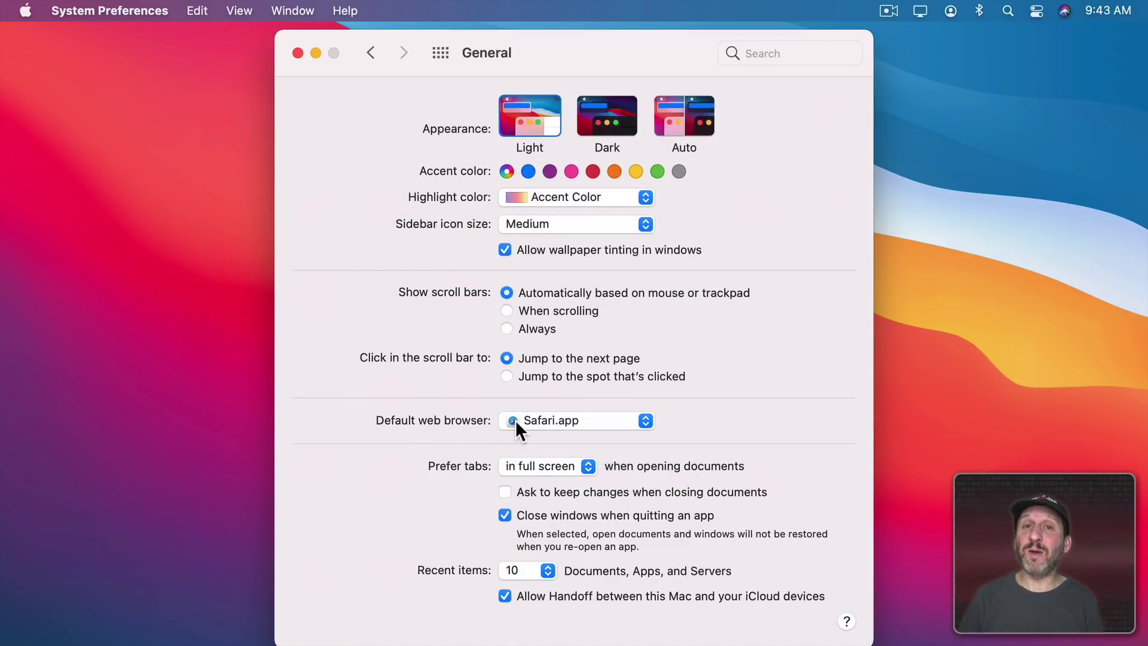
click(439, 52)
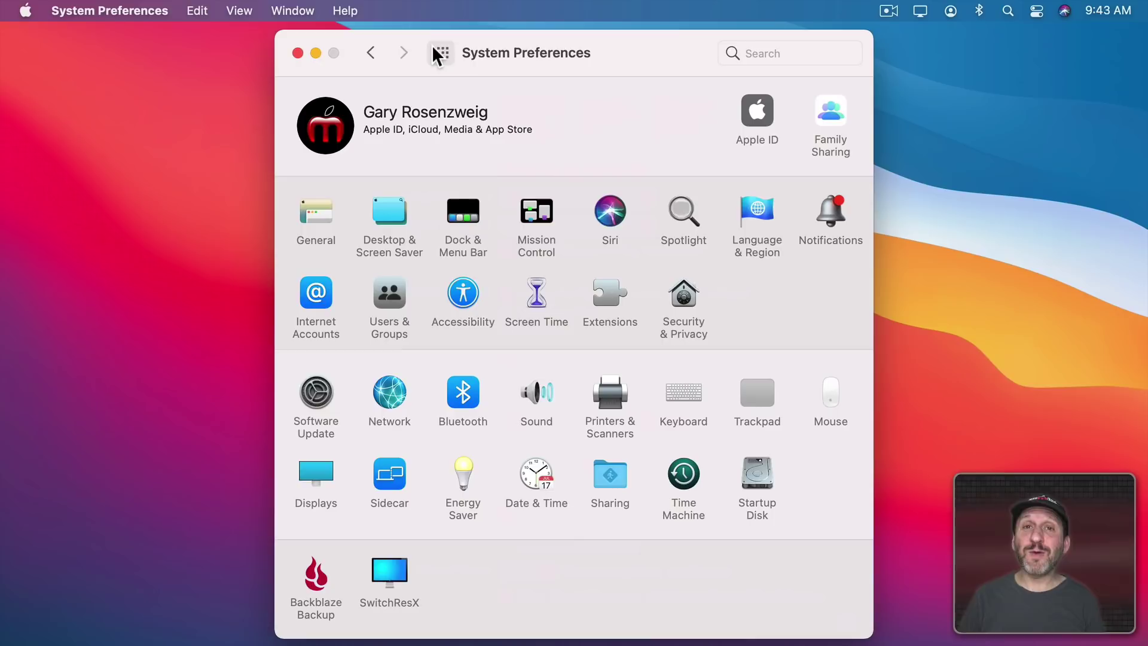
click(778, 53)
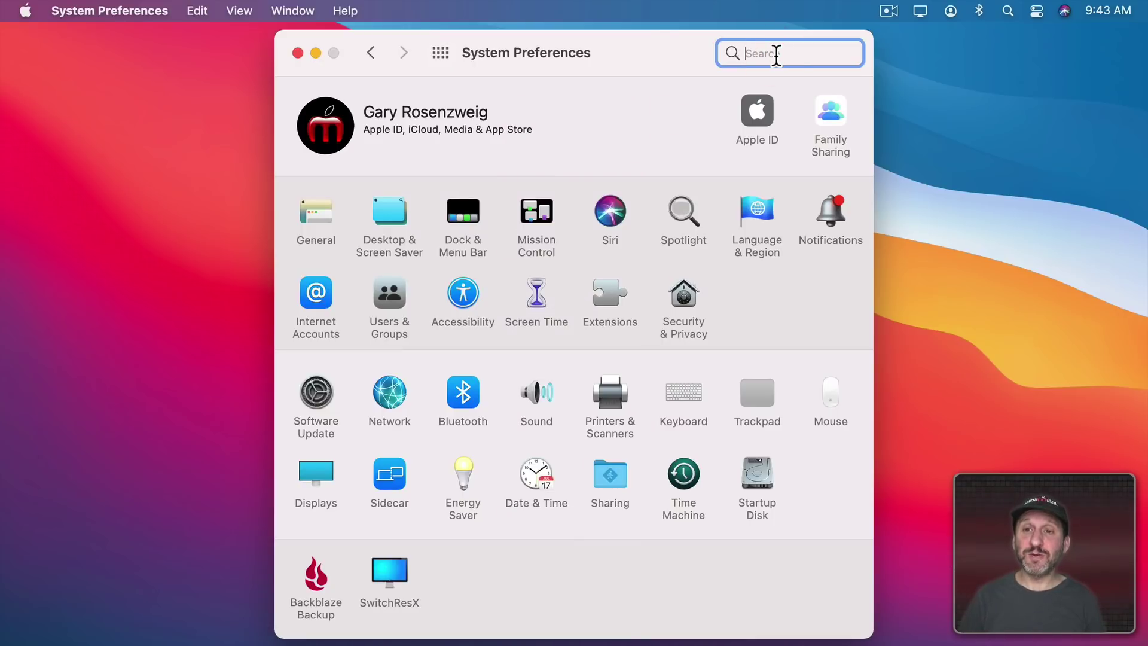
text(default )
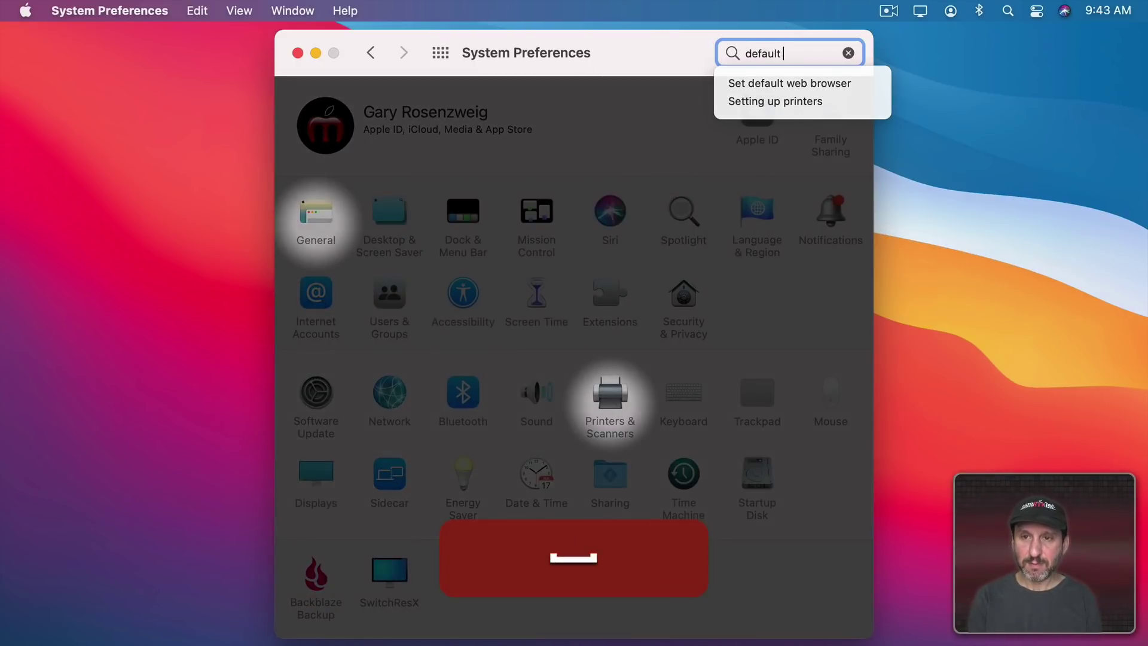
text(web)
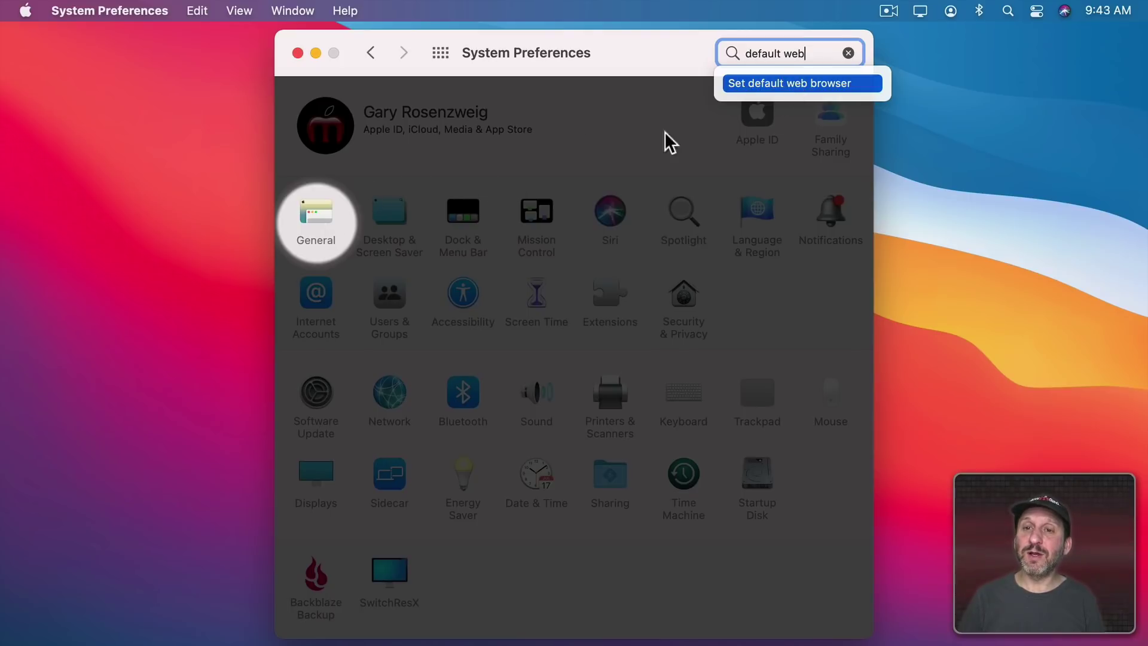
click(762, 86)
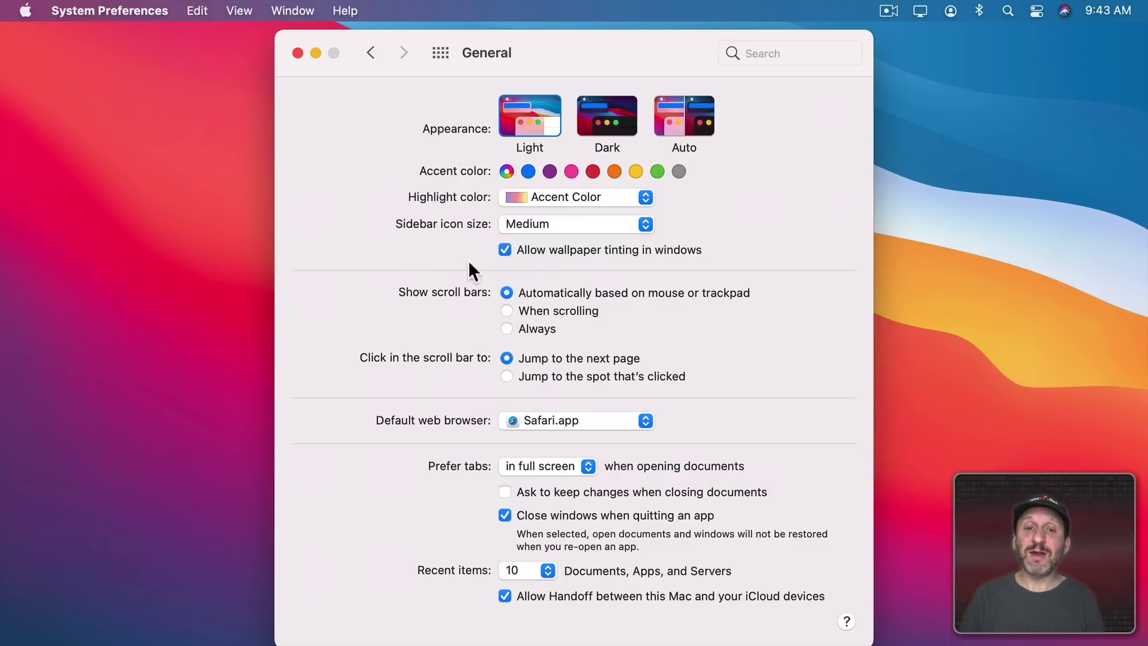
click(504, 250)
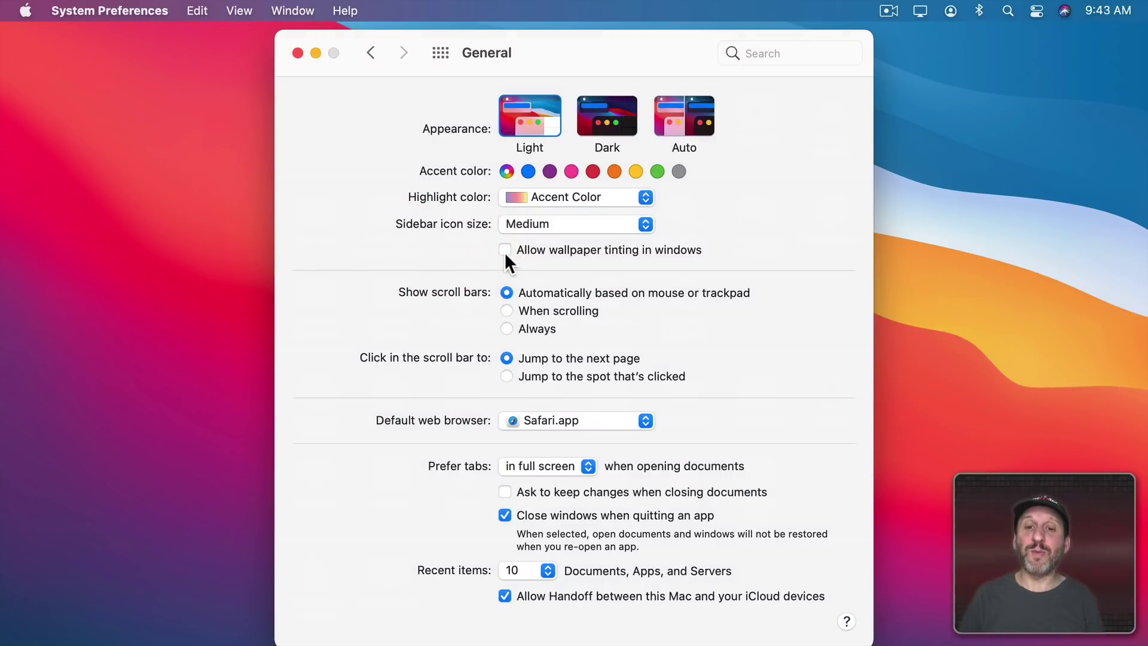
click(504, 250)
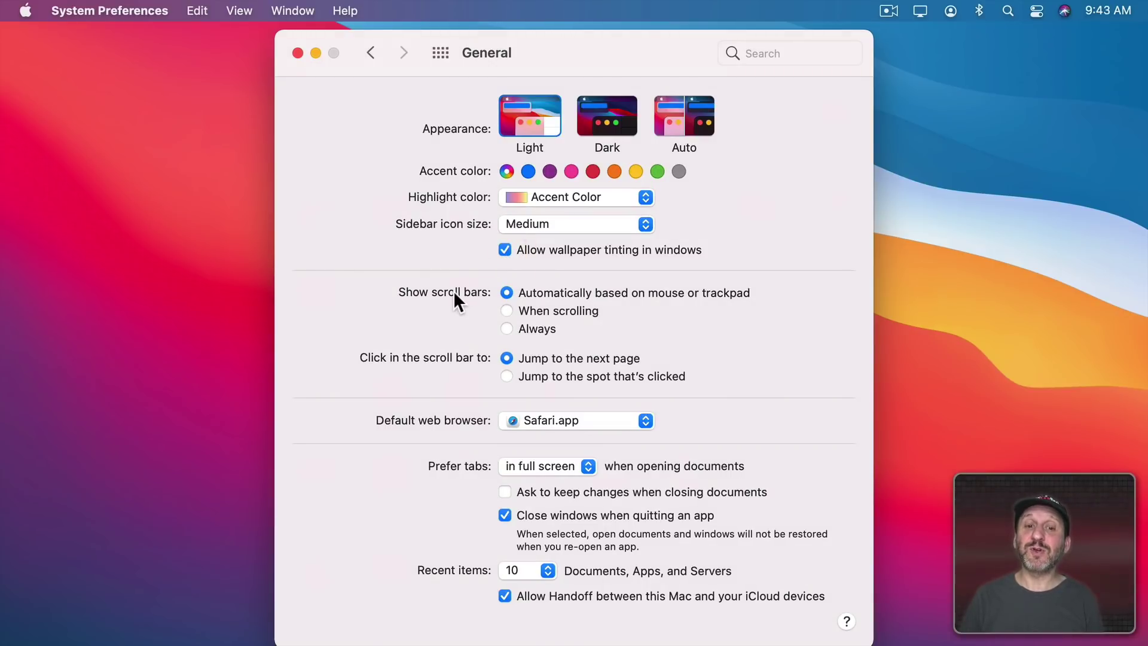
click(507, 311)
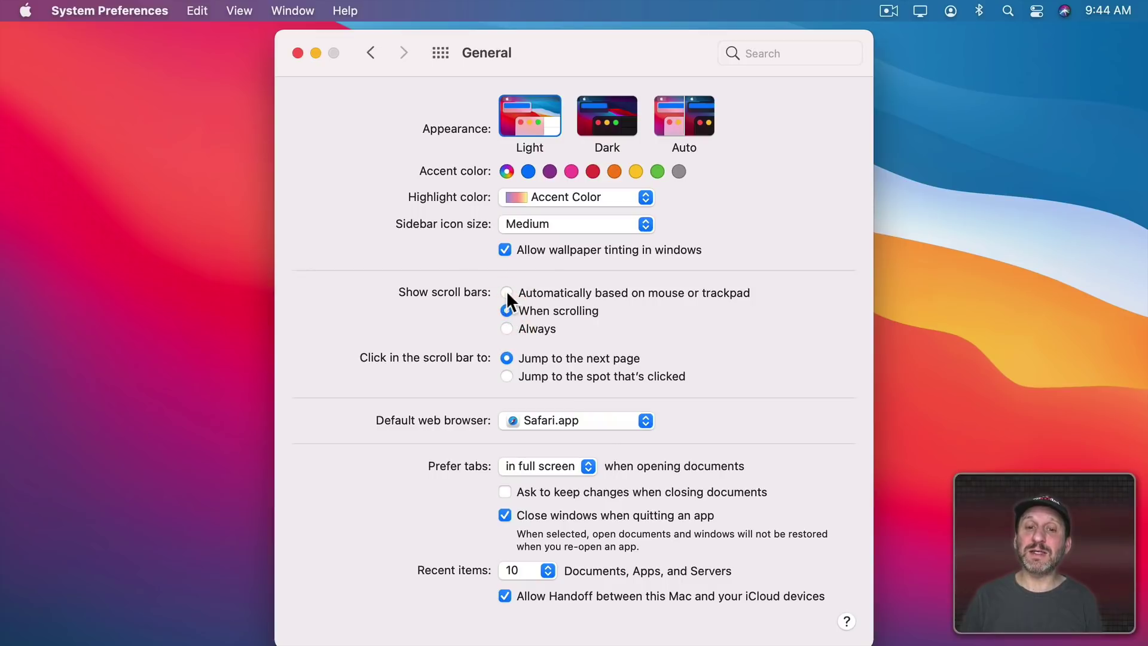
click(506, 293)
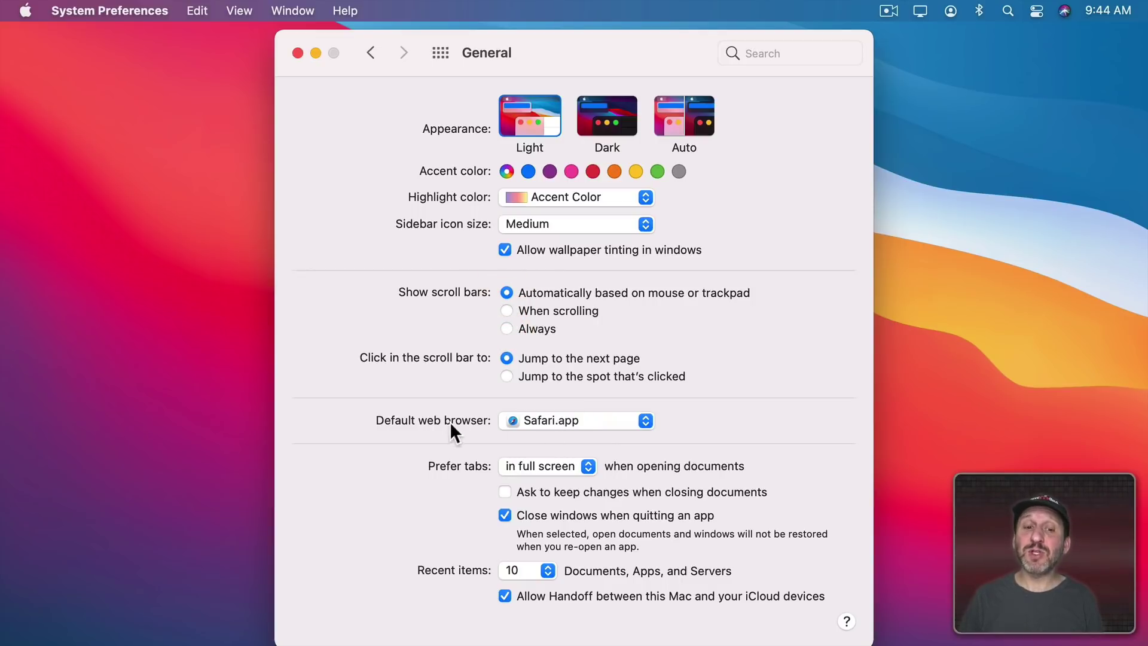
click(588, 419)
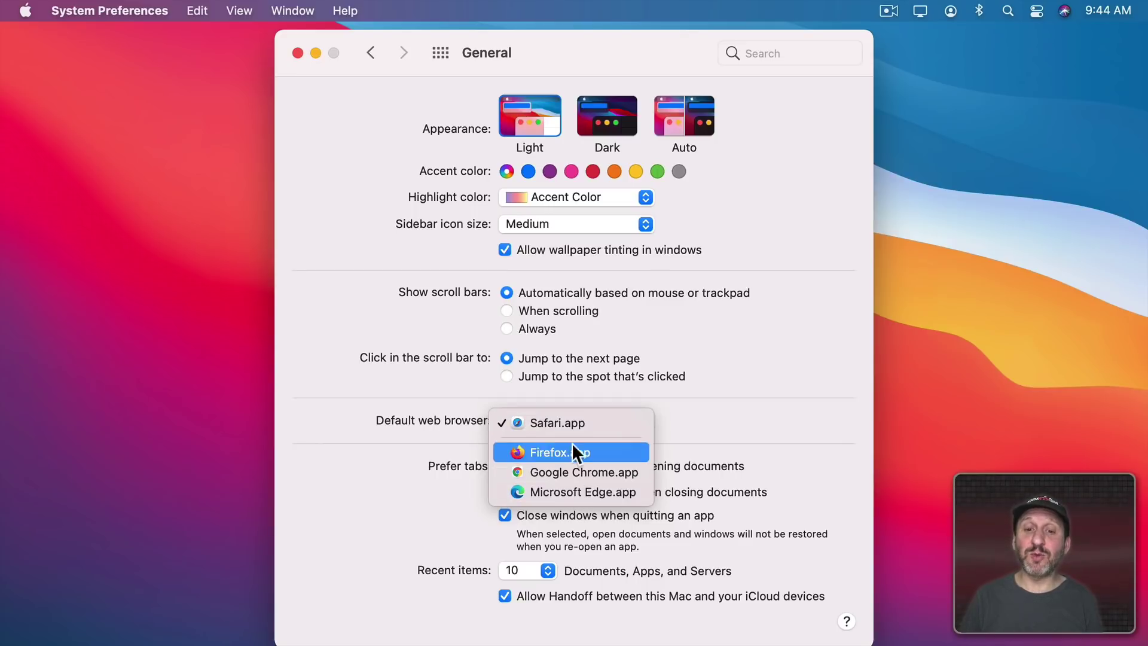
key(Escape)
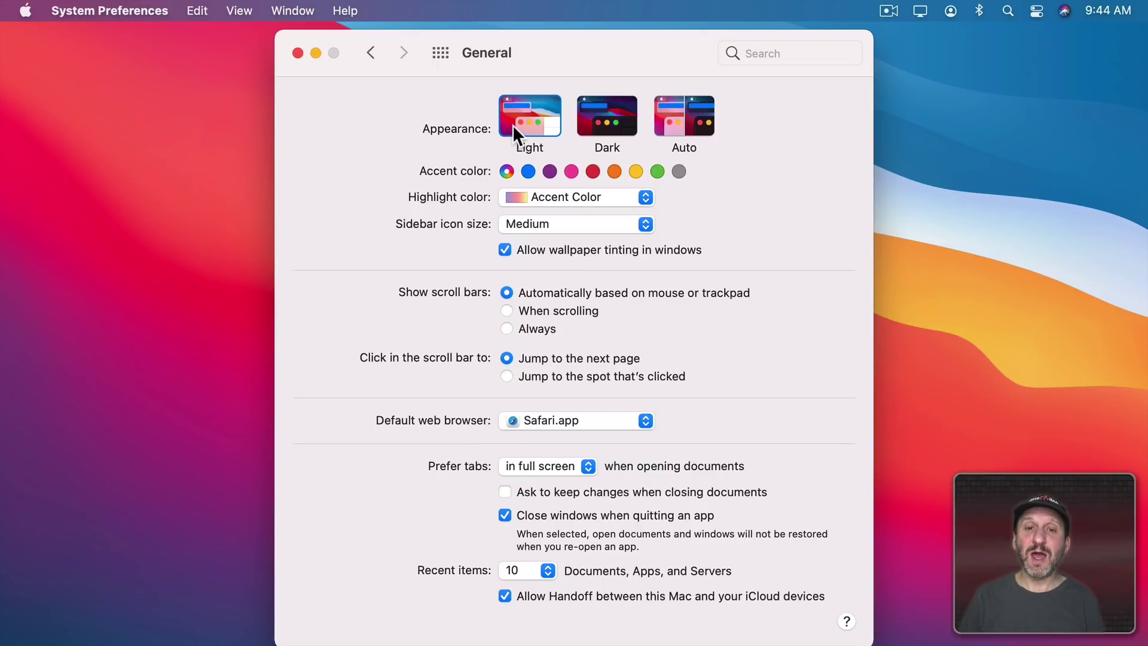
click(606, 122)
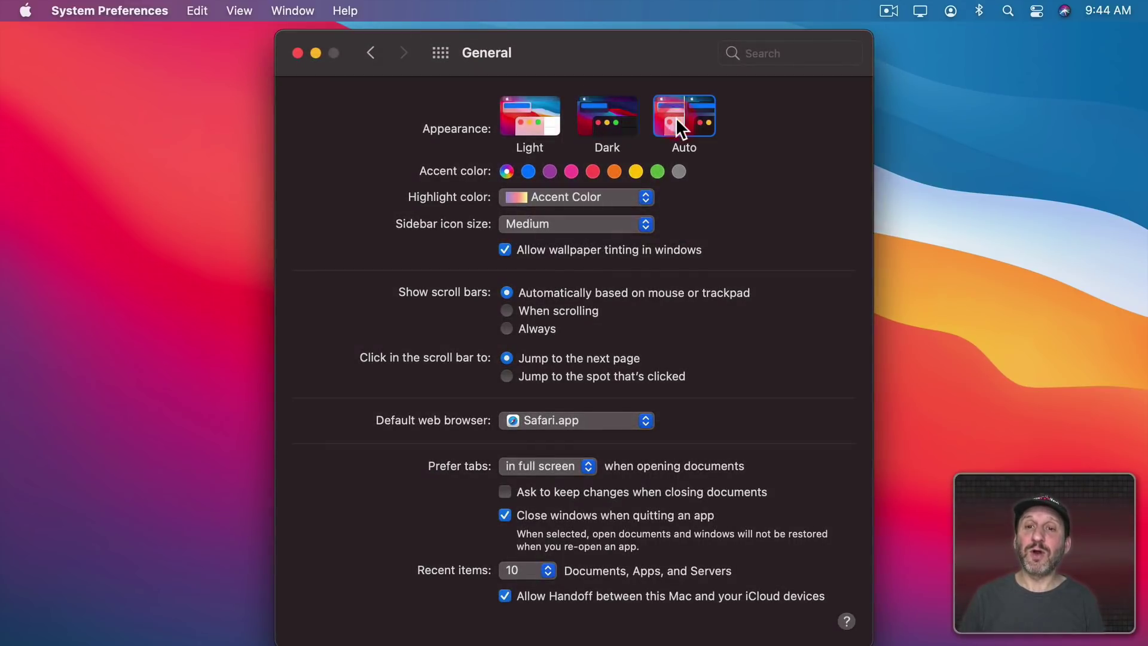
click(676, 118)
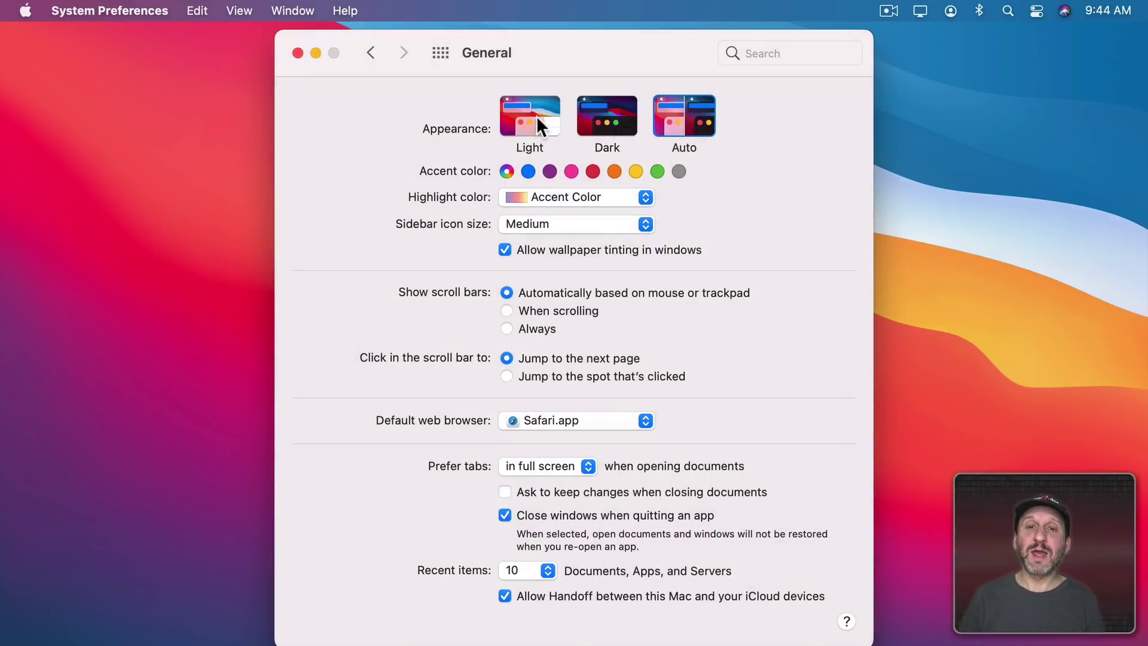
click(534, 110)
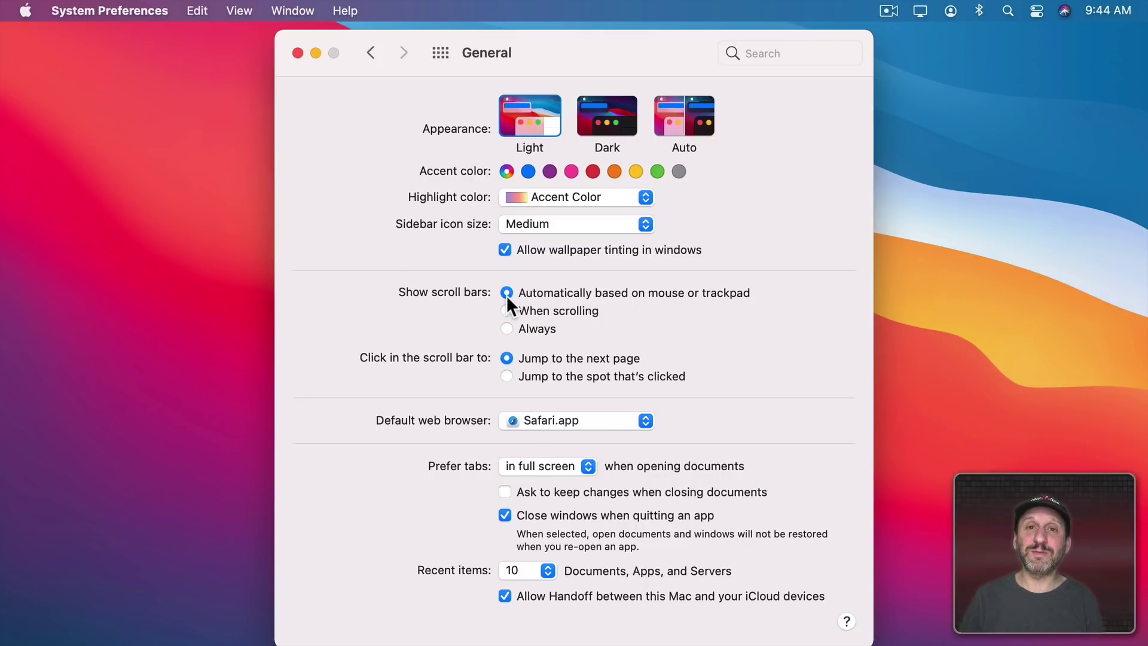
Make the Dock slightly larger with the Size slider in Dock & Menu Bar
key(super+l)
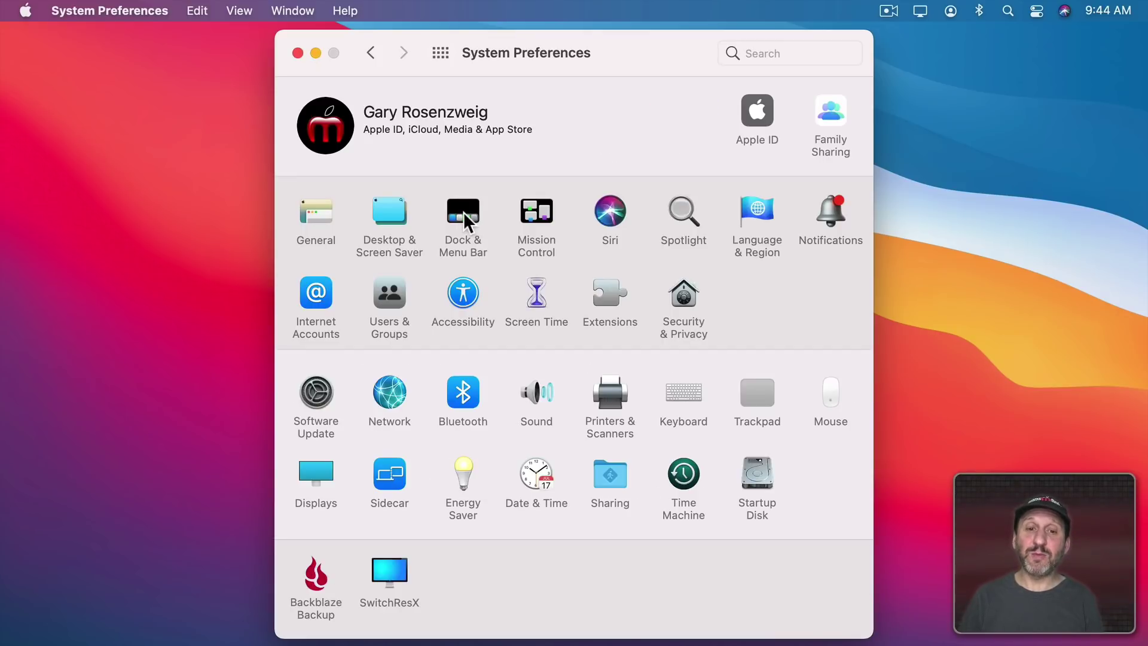
click(463, 211)
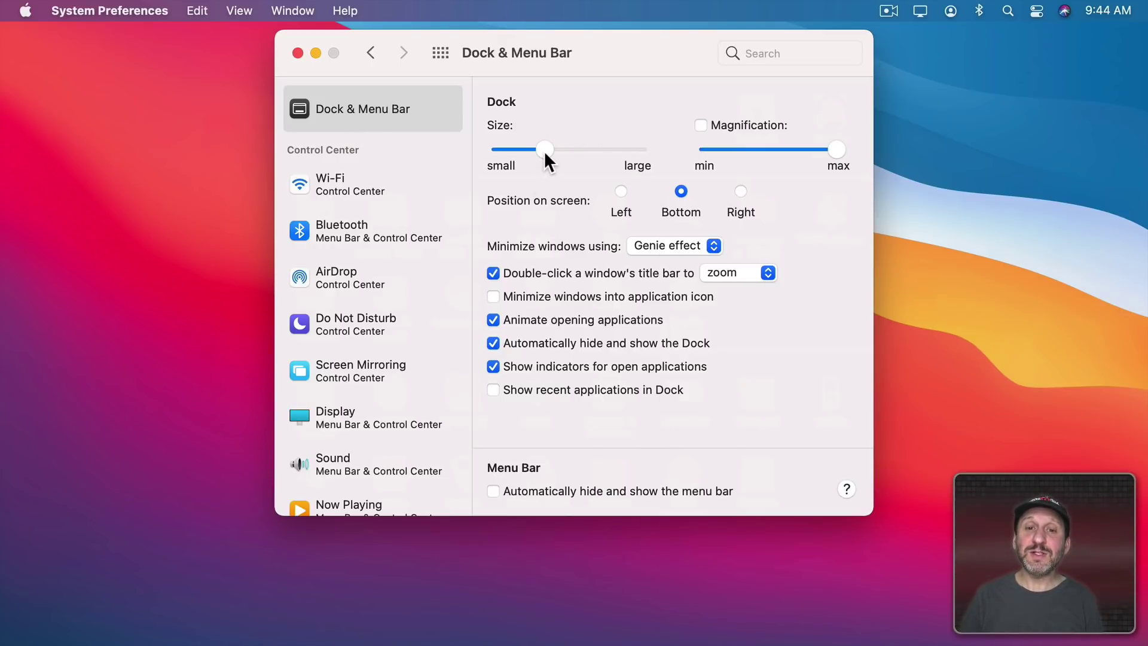
drag(544, 151, 593, 154)
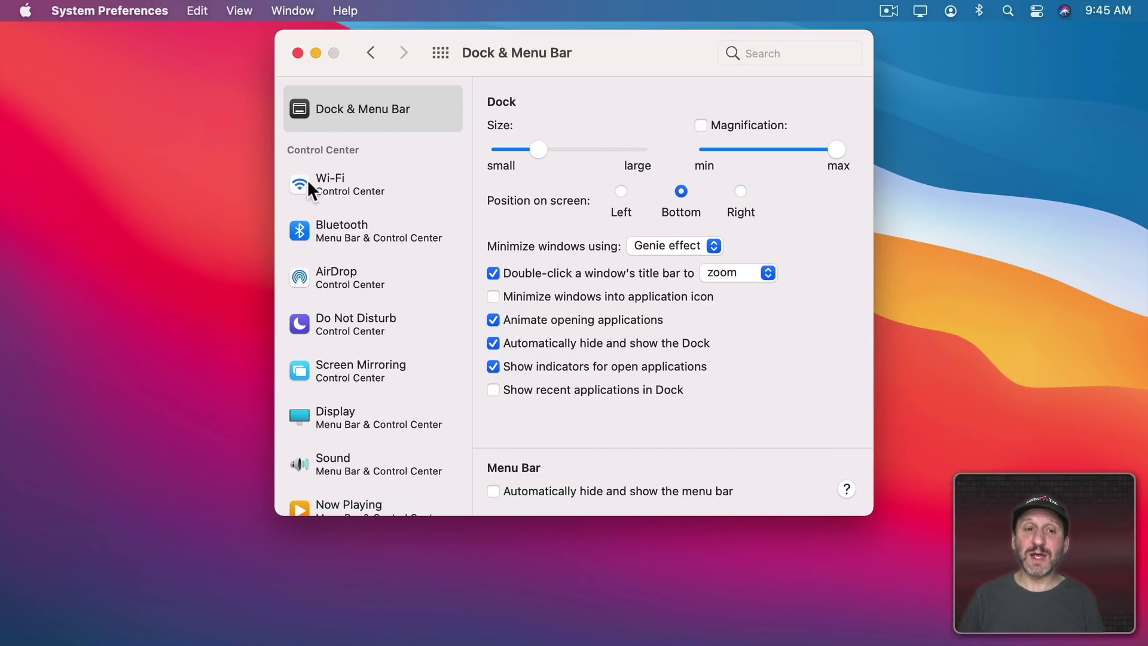
Review the Wi-Fi, Bluetooth, AirDrop, Do Not Disturb and Display menu bar items
click(331, 183)
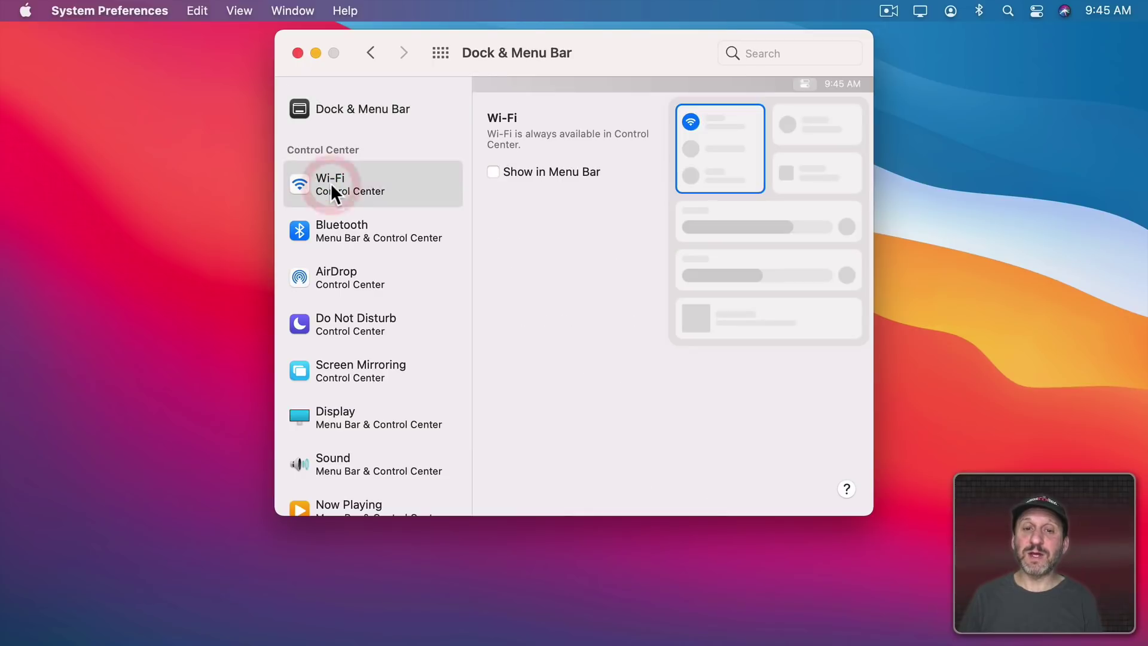
click(365, 231)
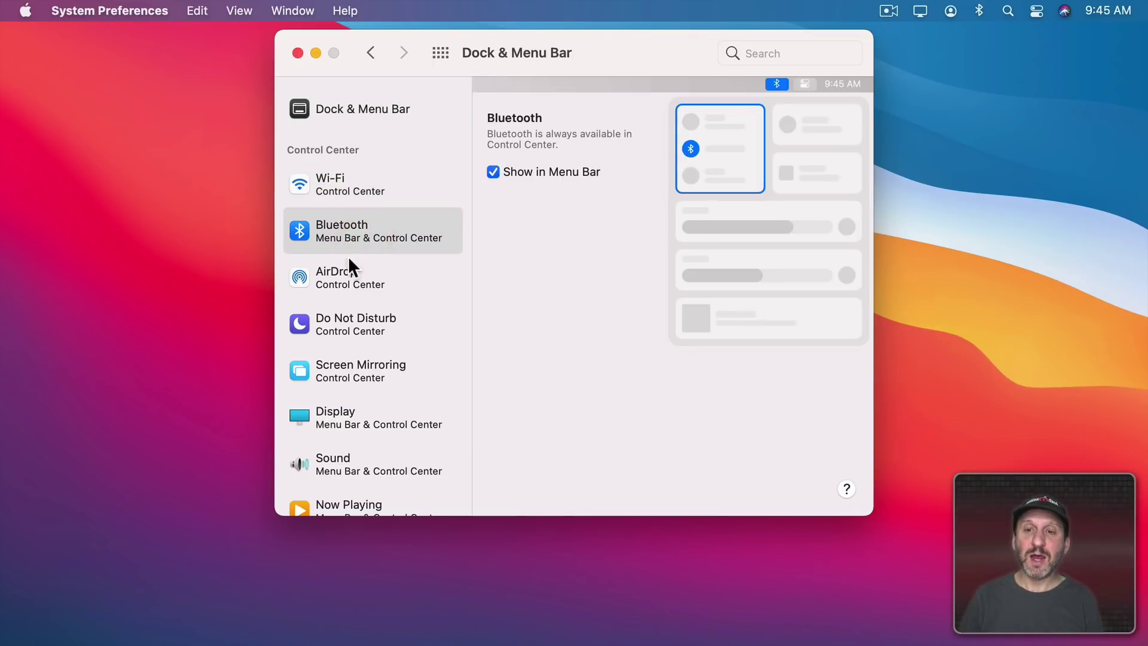
click(346, 271)
click(340, 318)
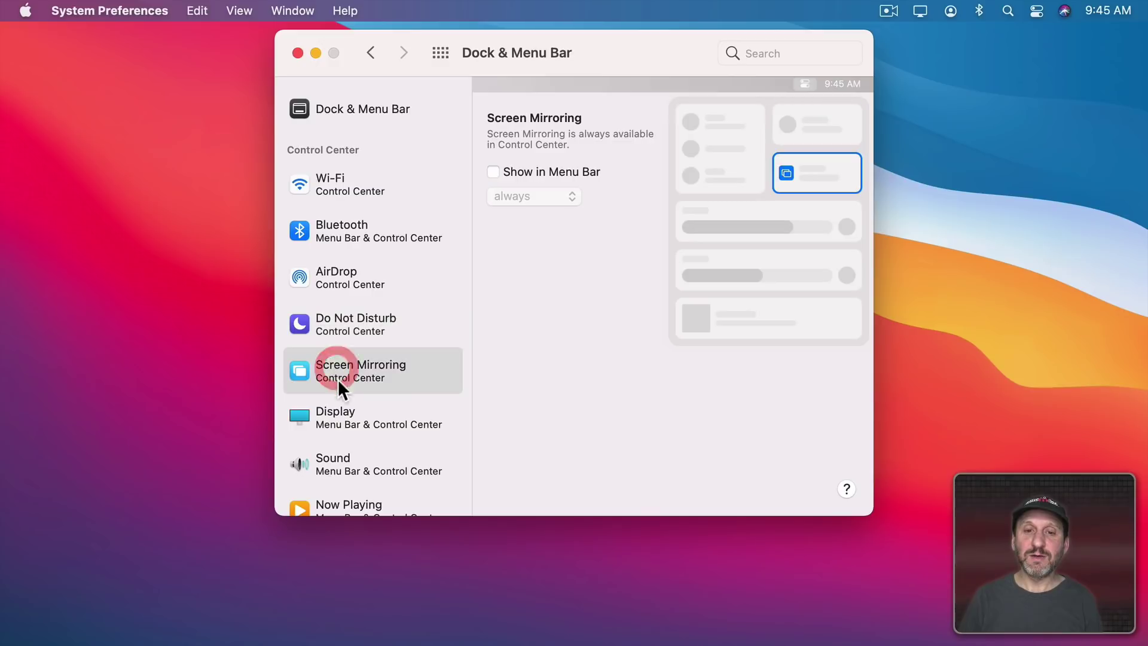
click(336, 411)
click(380, 206)
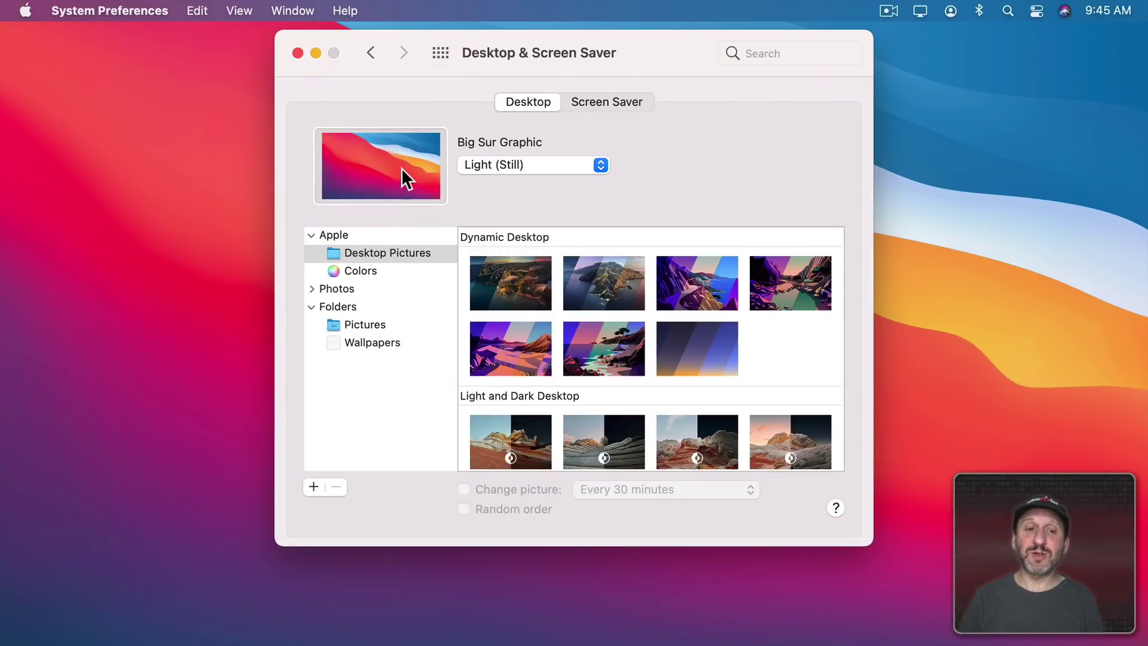
scroll(566, 349, down, 5)
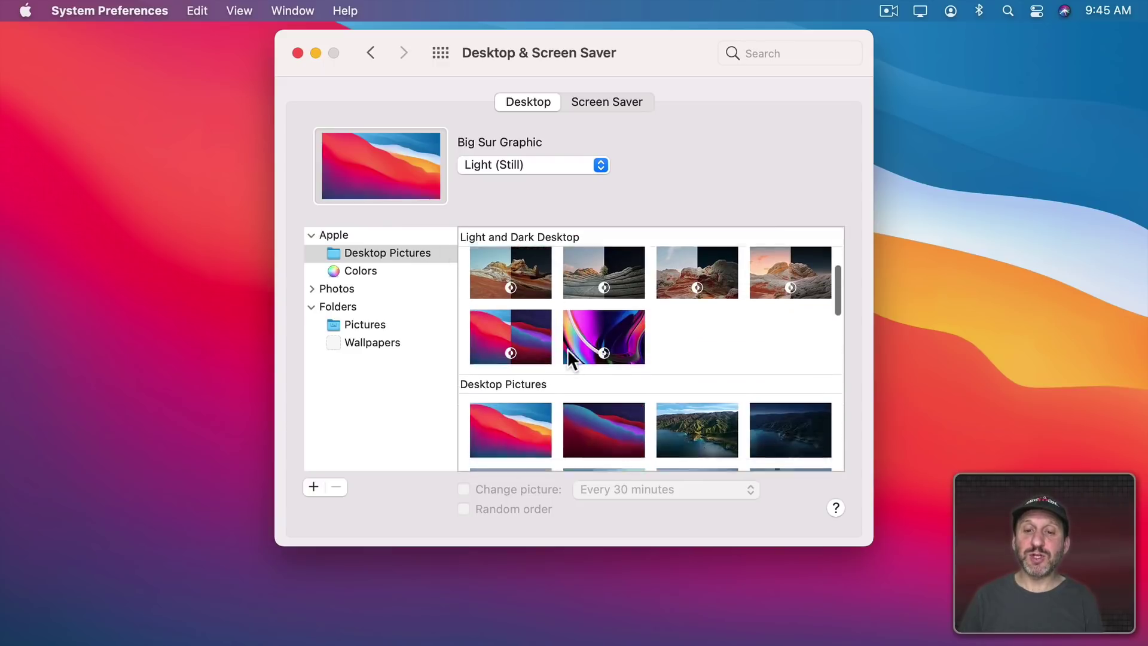
scroll(567, 349, down, 3)
scroll(567, 348, up, 4)
scroll(567, 349, up, 2)
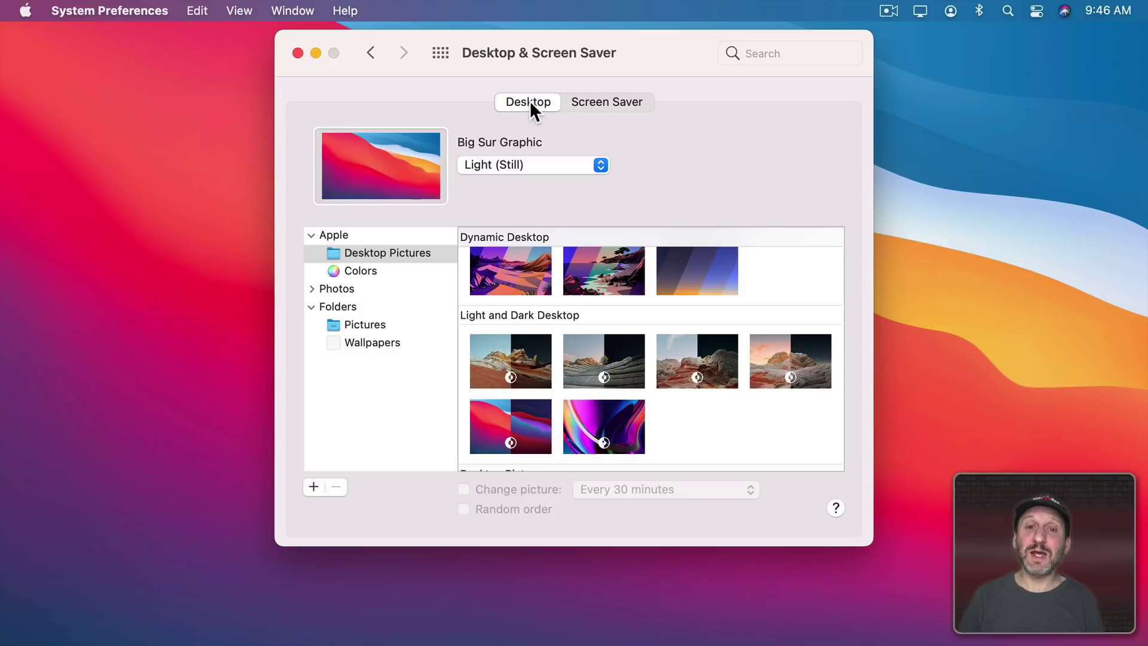
Show the Screen Saver settings, with Flip-up chosen and Big Sur as the source
click(586, 100)
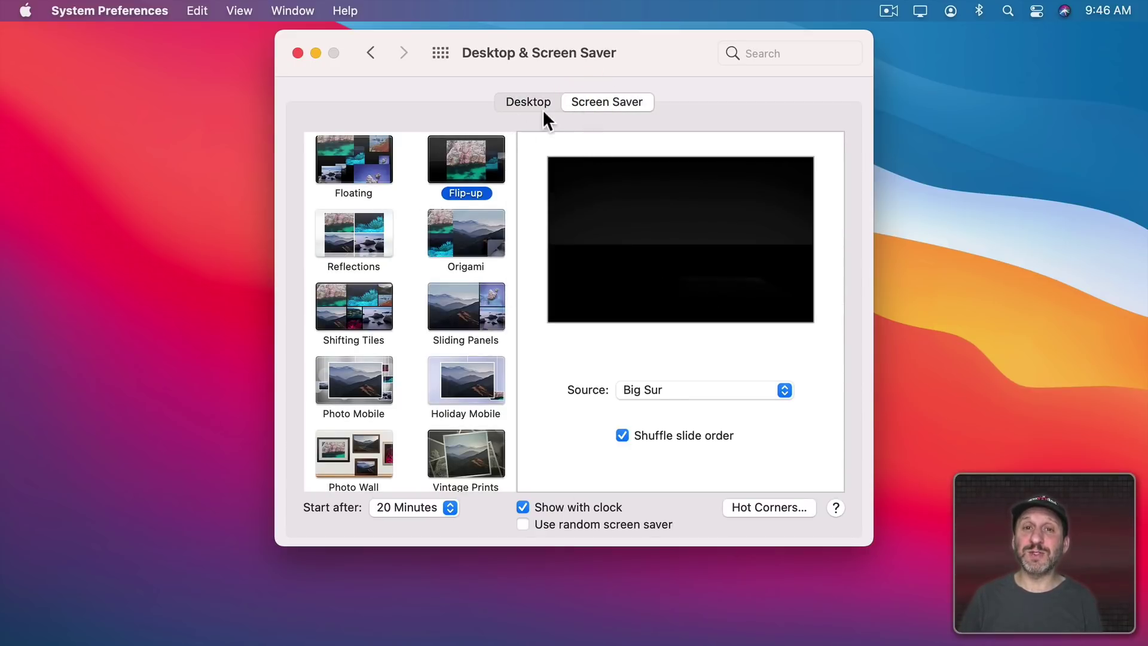
click(440, 52)
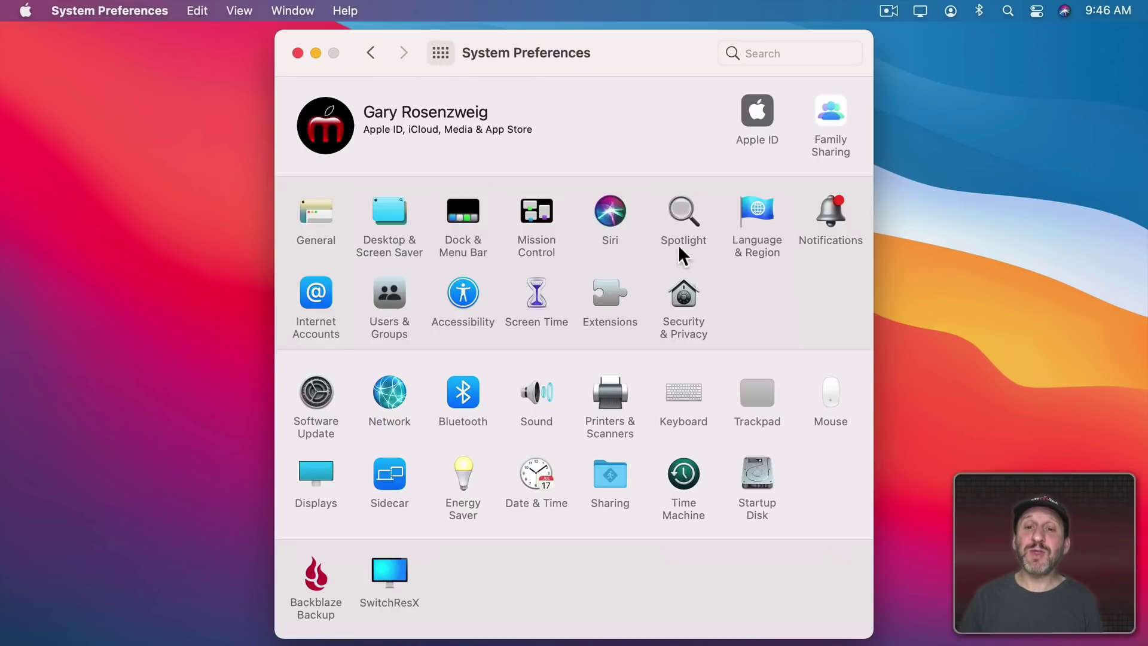
click(685, 210)
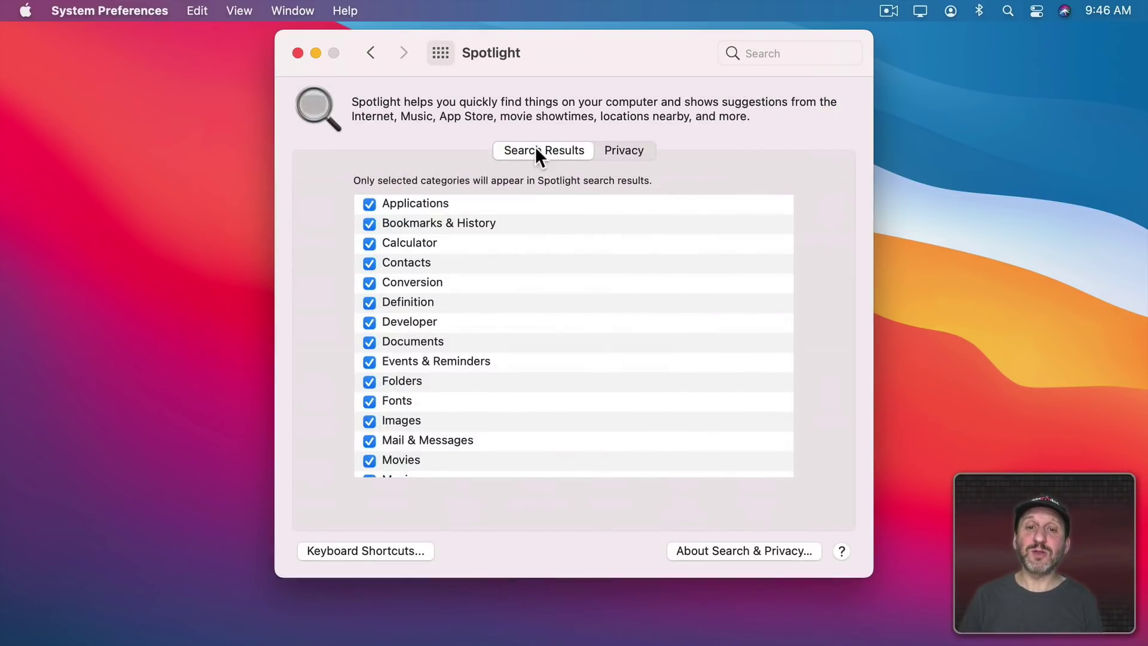
click(625, 150)
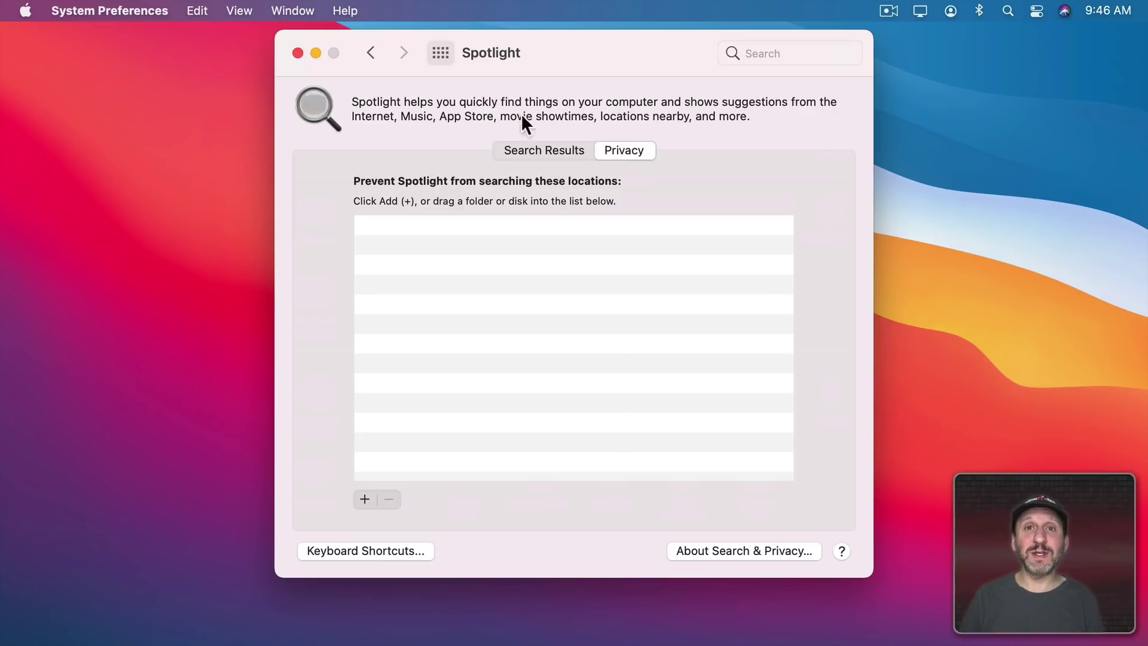
click(440, 53)
click(690, 302)
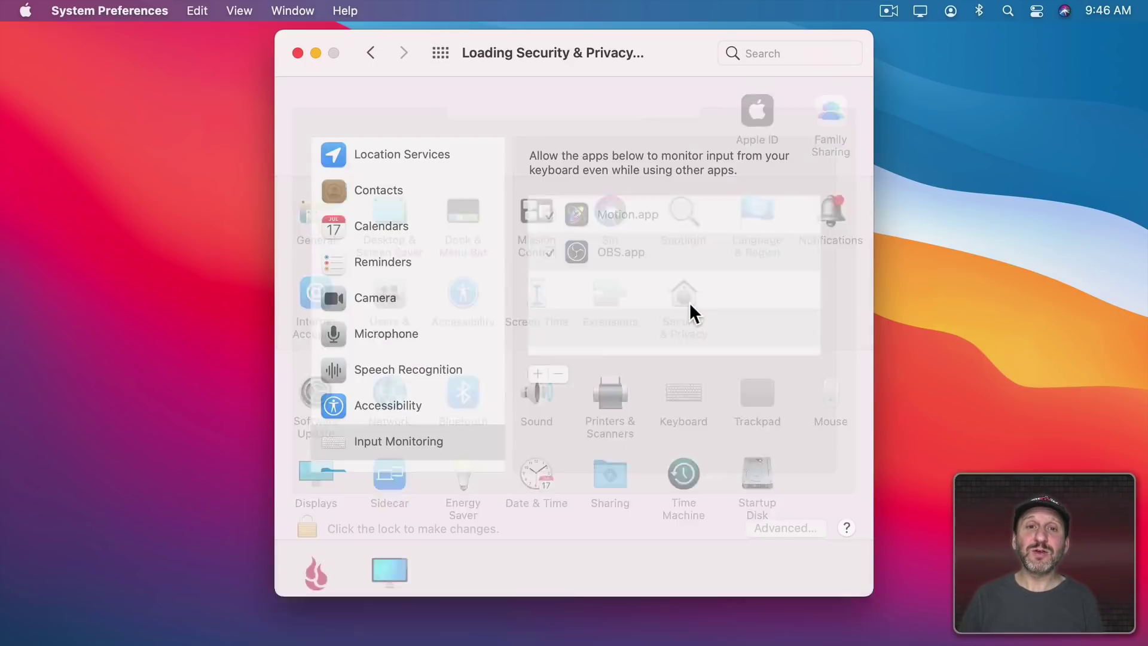
click(486, 110)
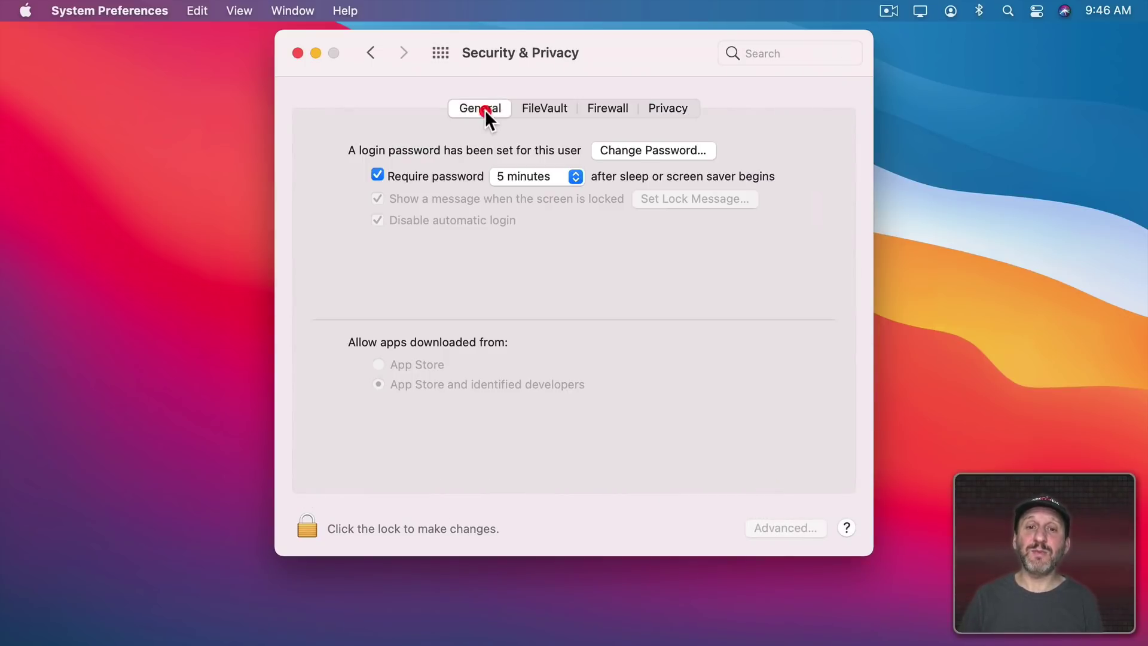
click(543, 109)
click(600, 105)
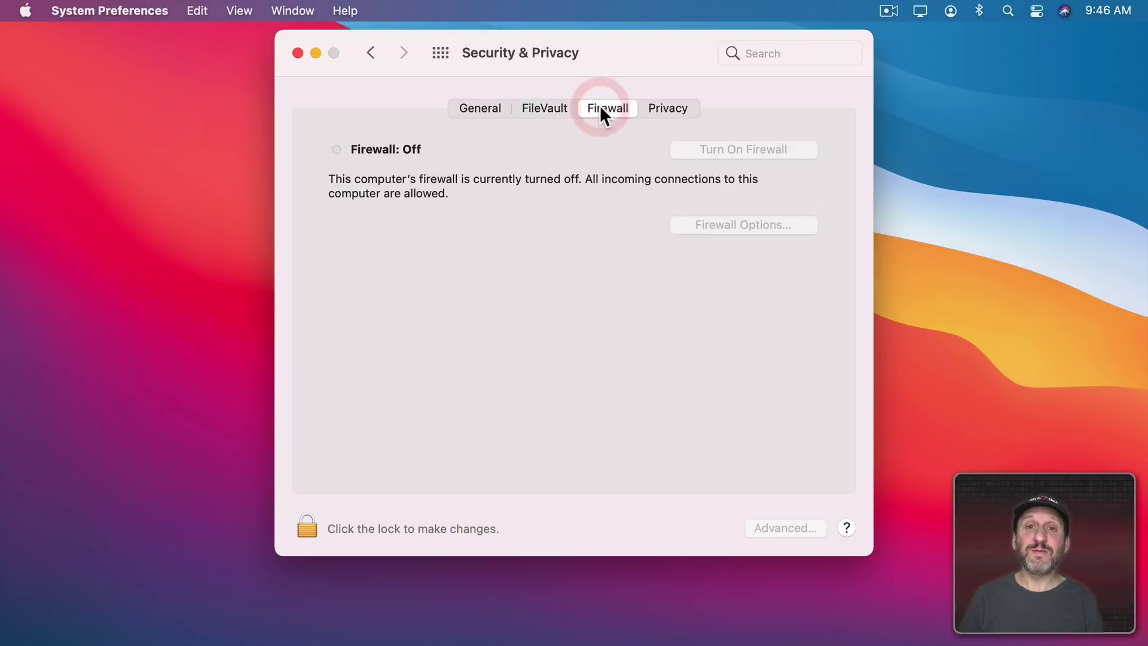
click(663, 104)
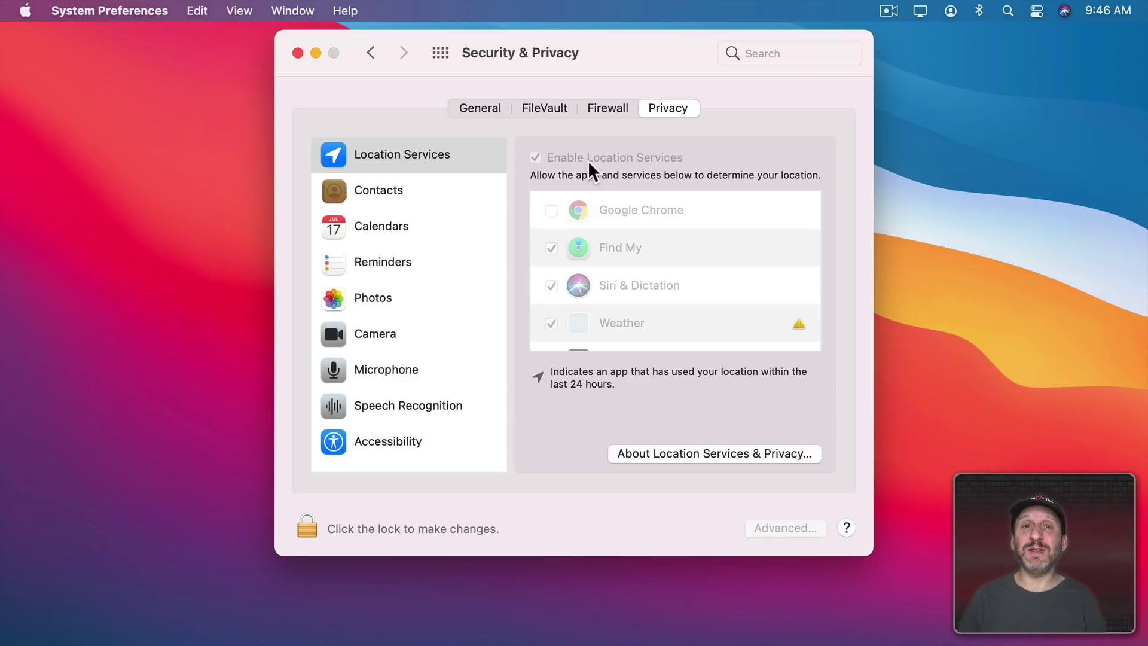
click(441, 53)
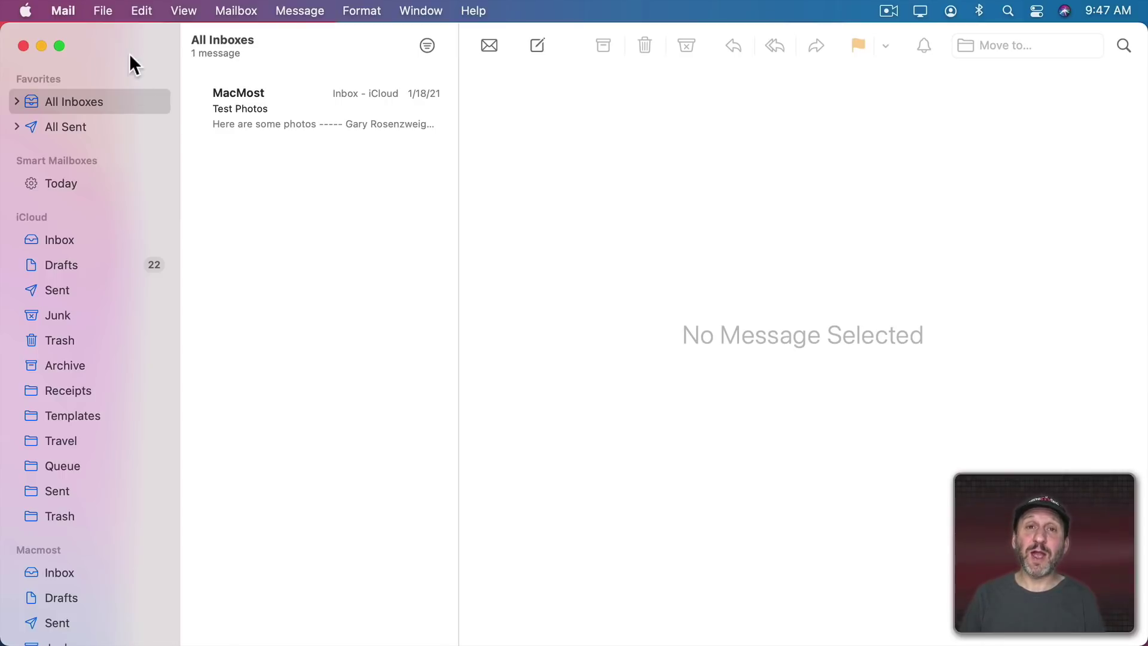
Bring up Mail's Preferences window on the Accounts section showing iCloud details
click(63, 11)
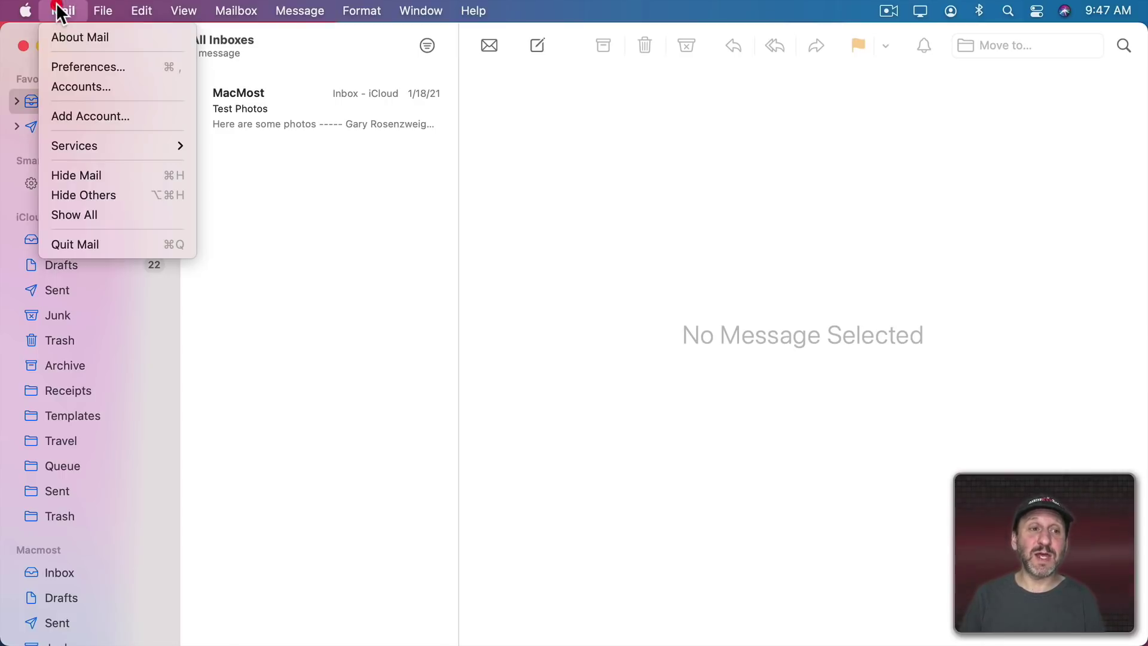
click(75, 64)
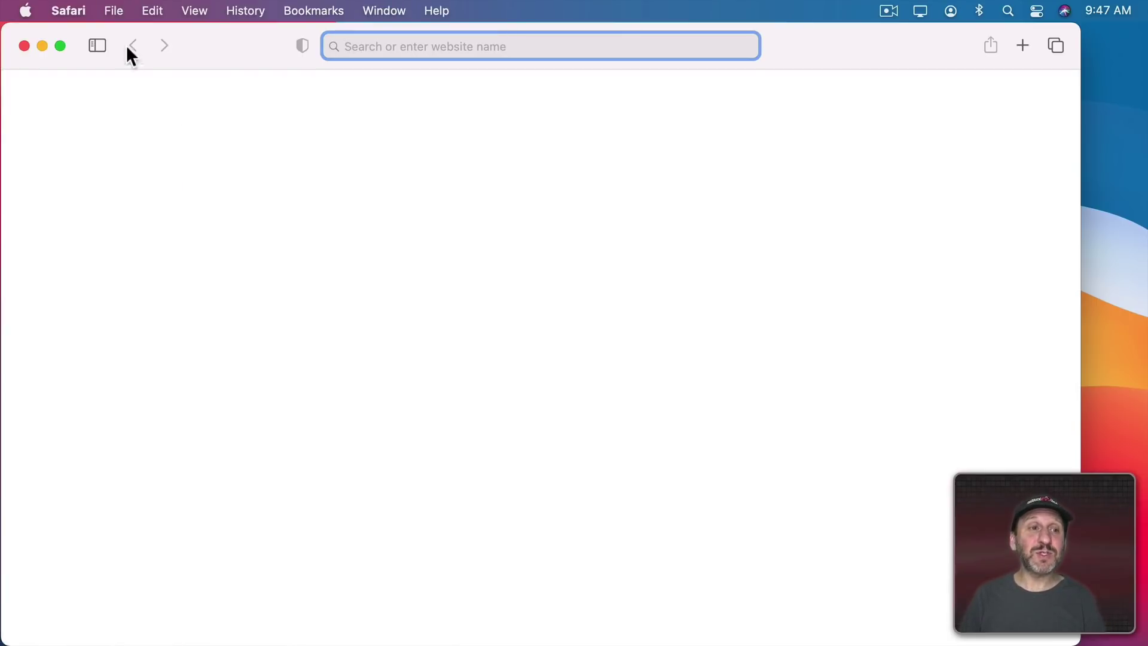
Bring up Safari's Preferences window from the Safari menu, showing the Tabs section
click(68, 10)
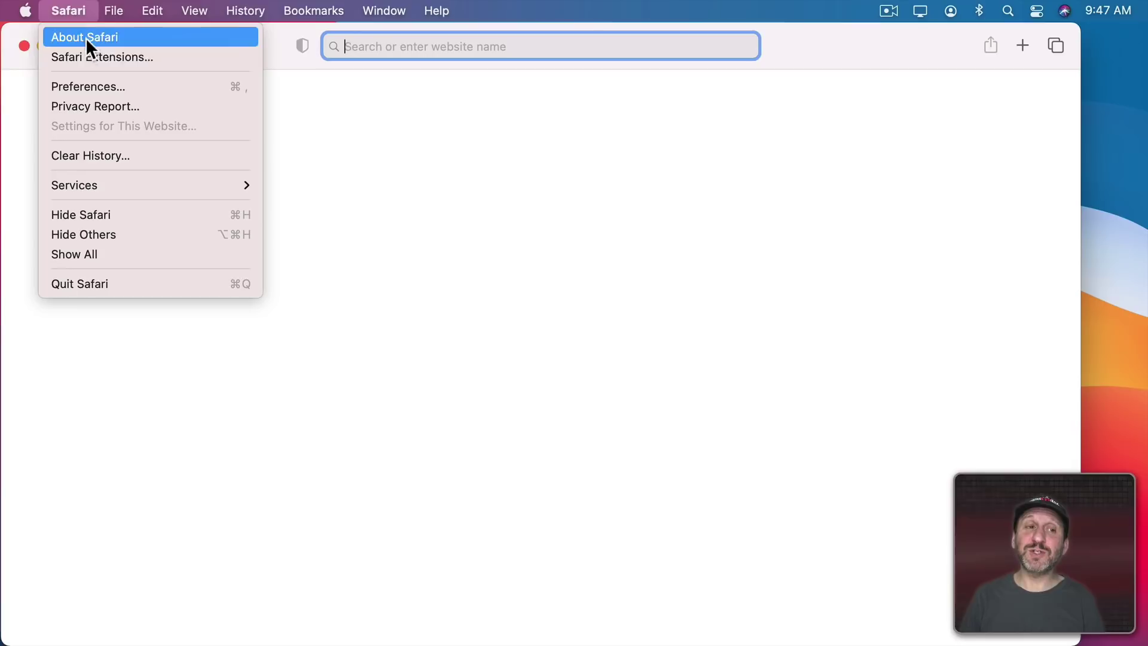
click(91, 85)
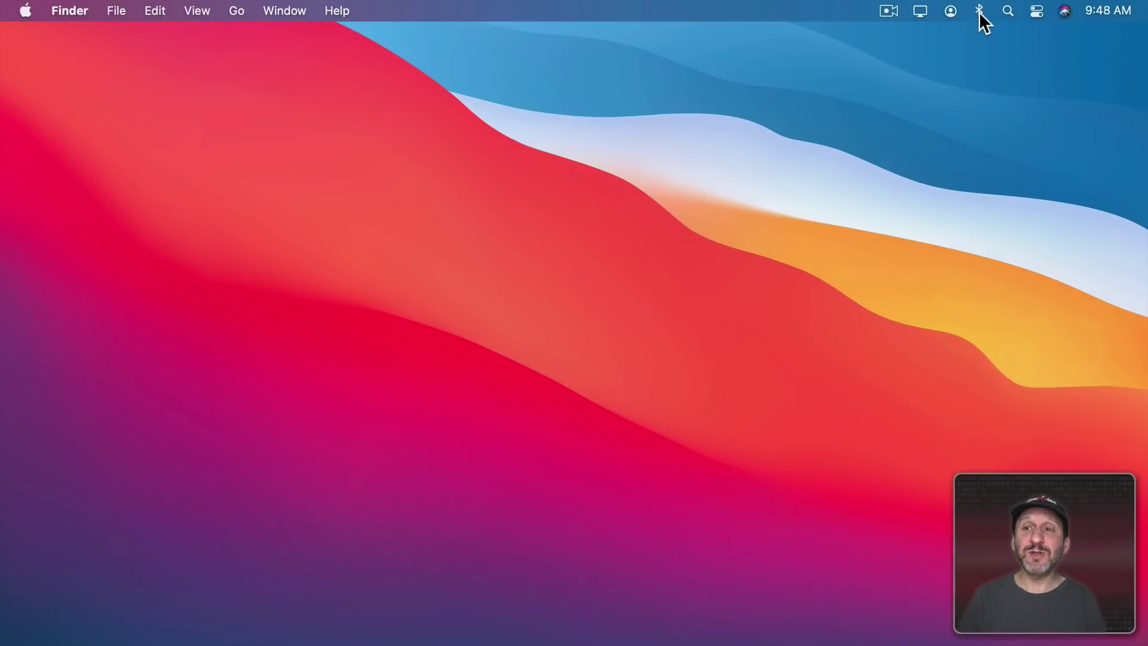
click(979, 12)
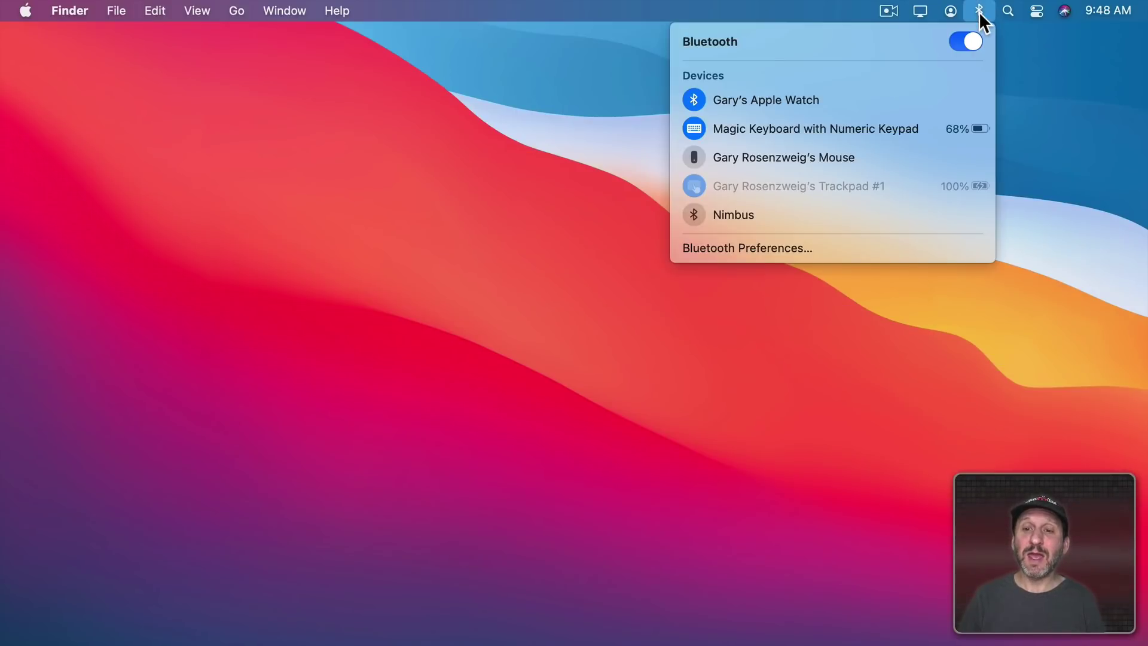
click(855, 244)
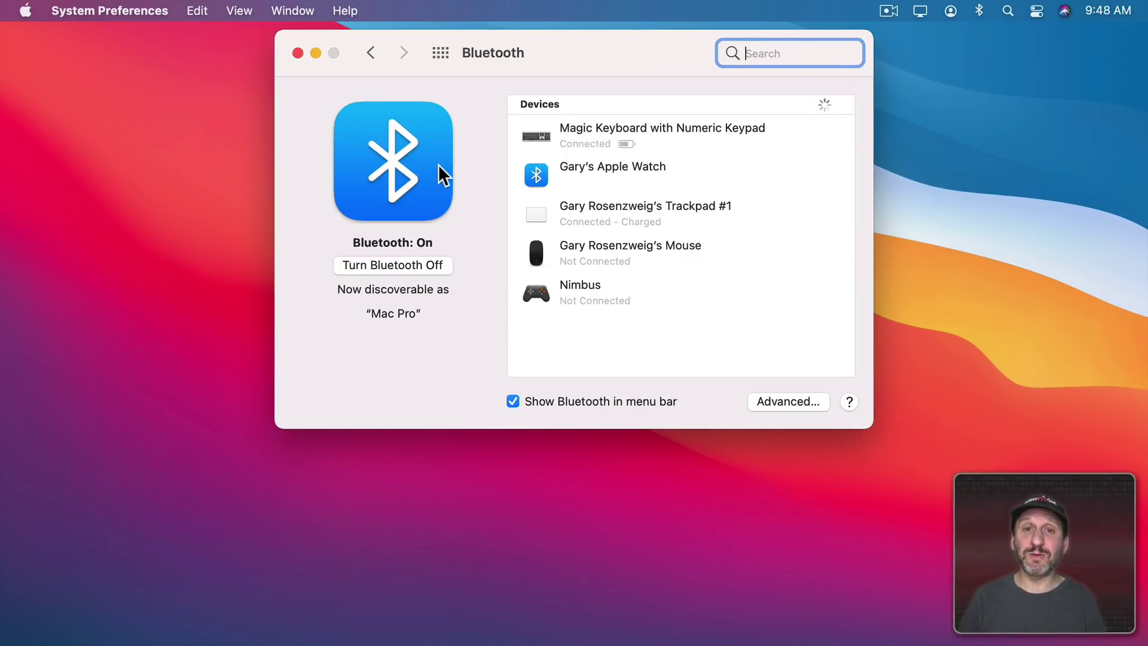
key(super+q)
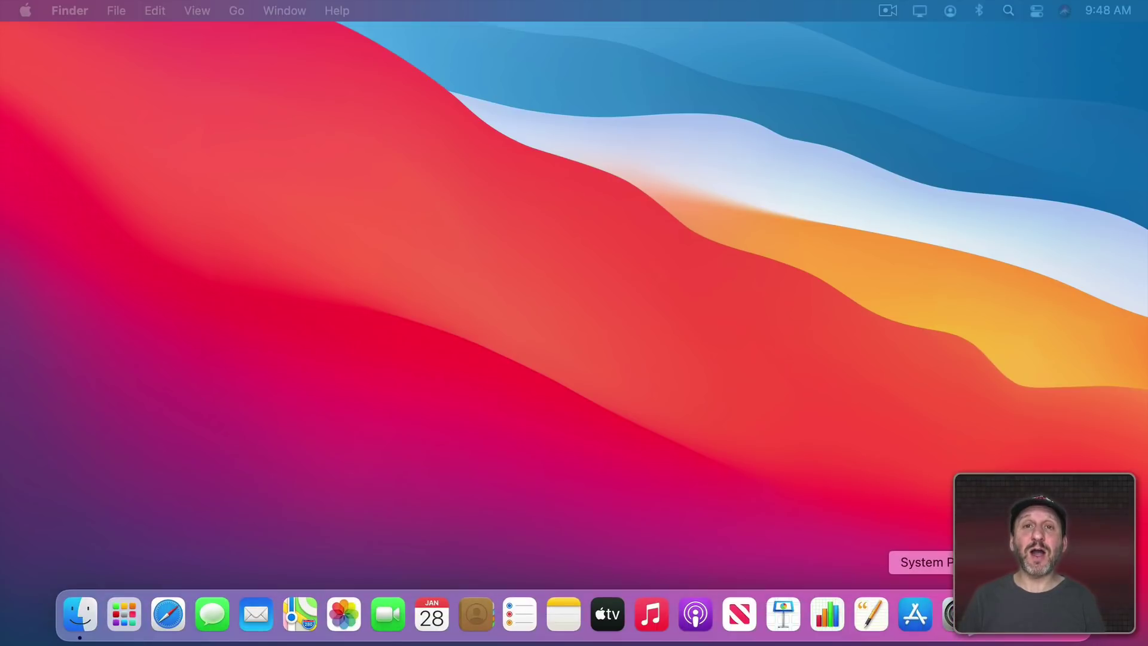
Jump to the General pane from the System Preferences Dock icon's pane list
right_click(962, 613)
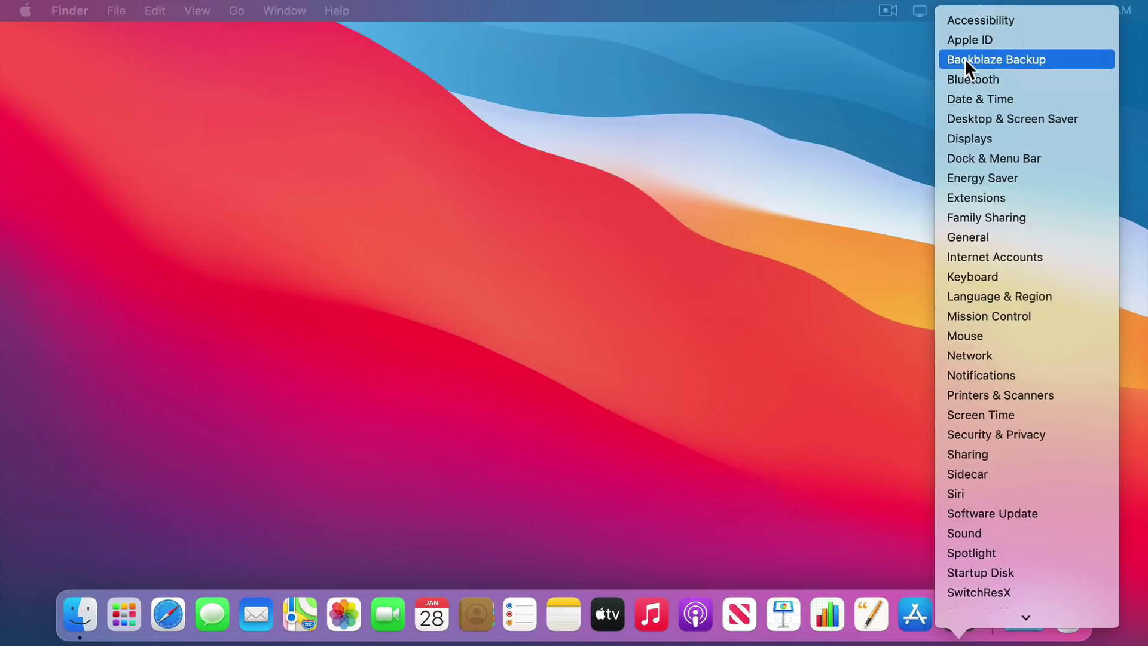
click(987, 238)
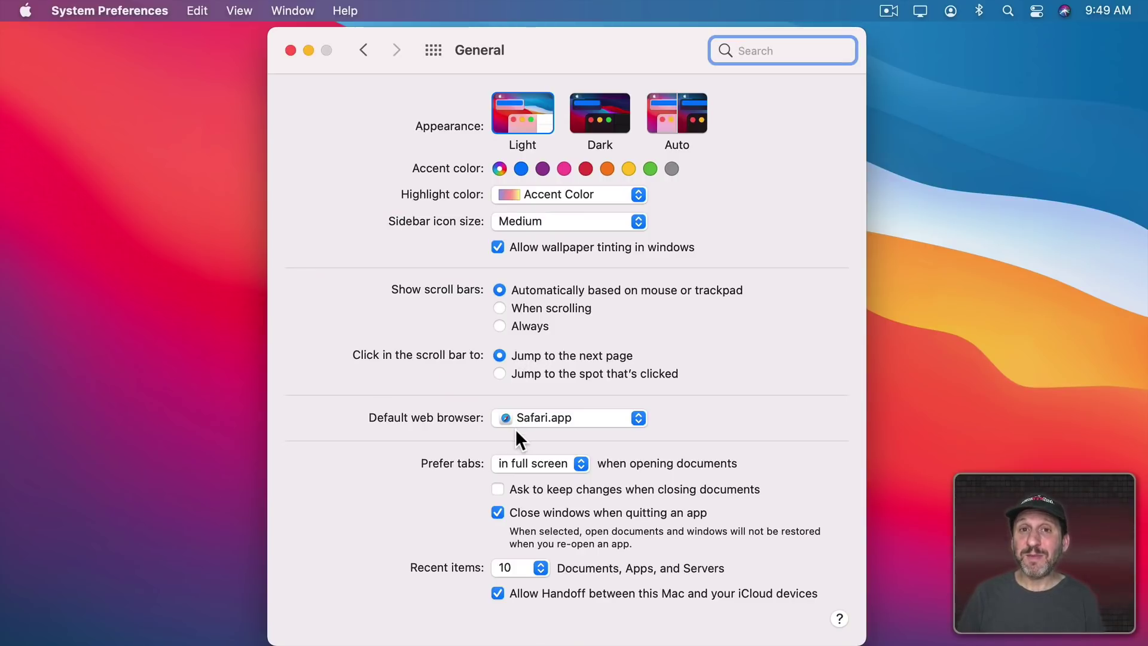
Show the macOS User Guide page for General preferences using the ? help button
click(839, 618)
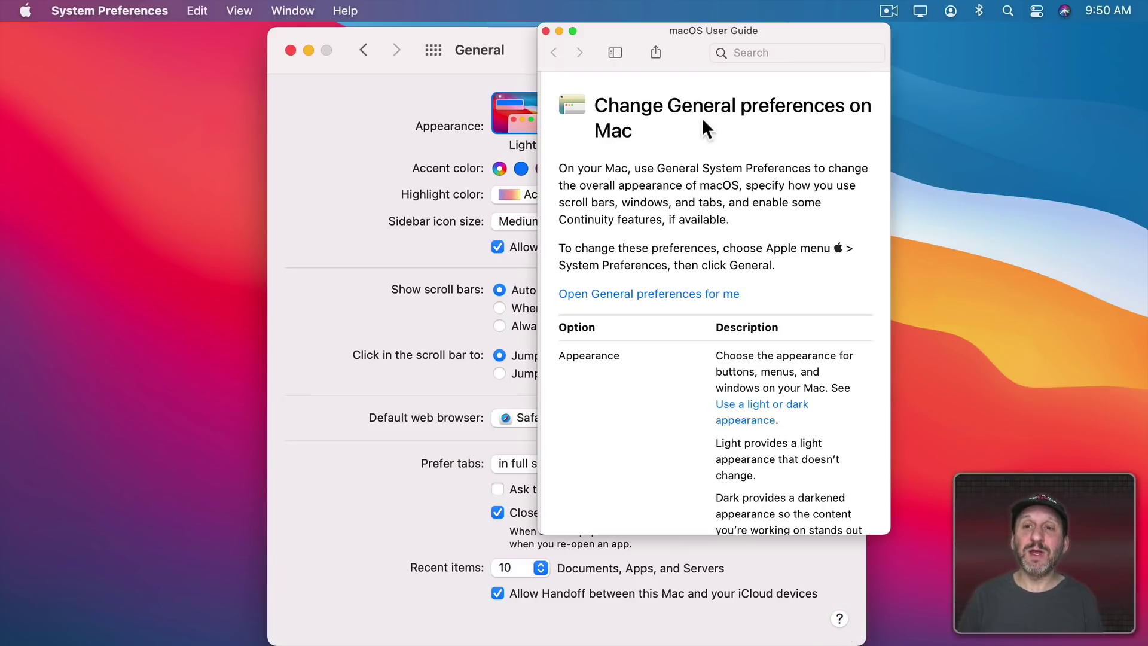
scroll(628, 394, down, 5)
scroll(646, 448, down, 5)
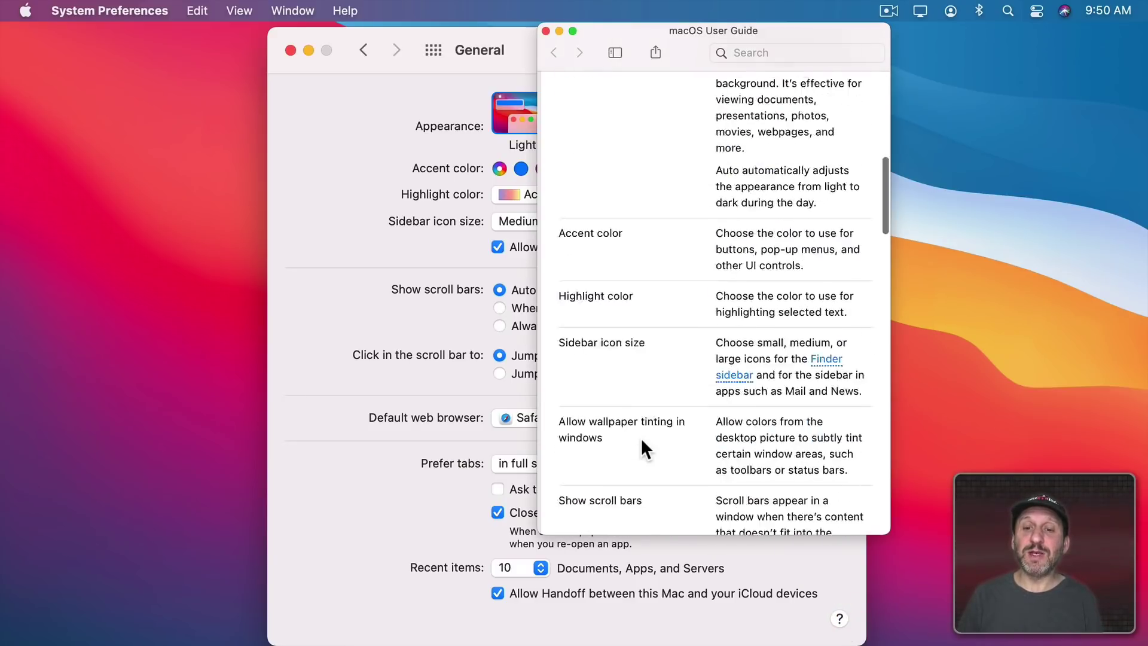